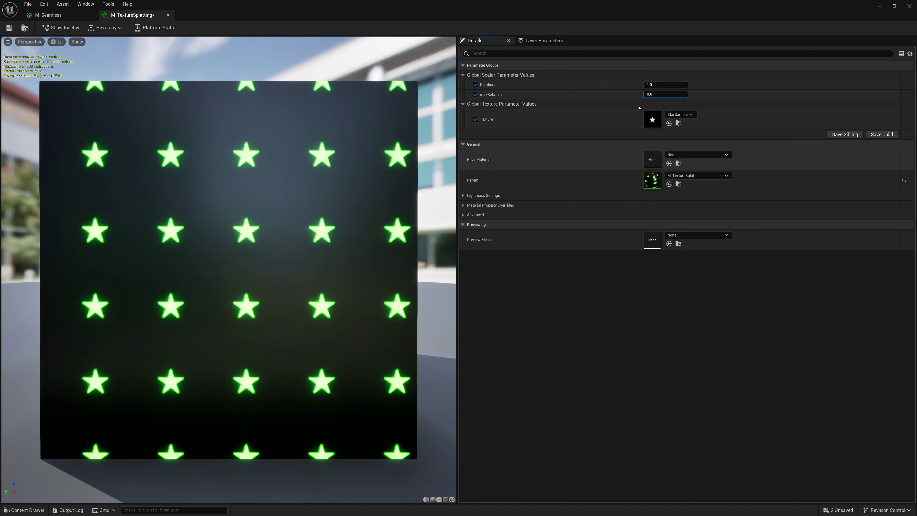
Set the material instance's maxRotation to 360 and Iterations to 5
double_click(649, 94)
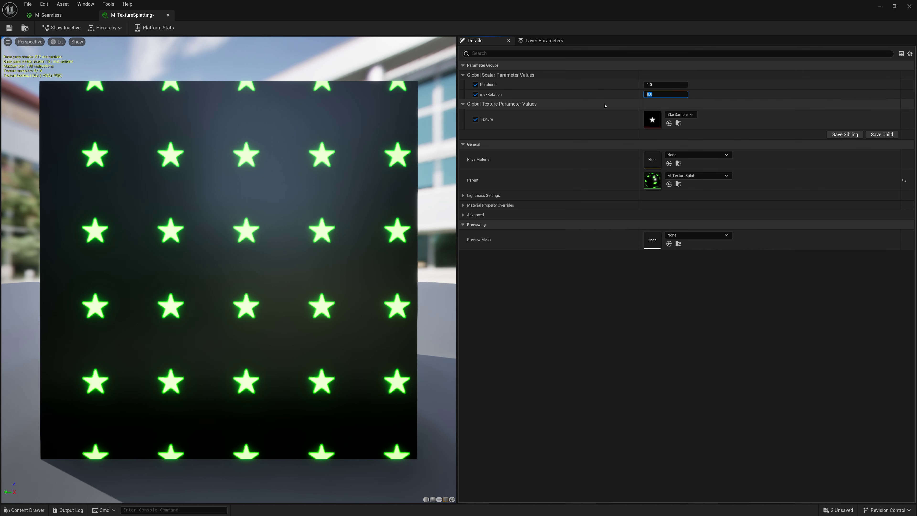
text(360)
key(Return)
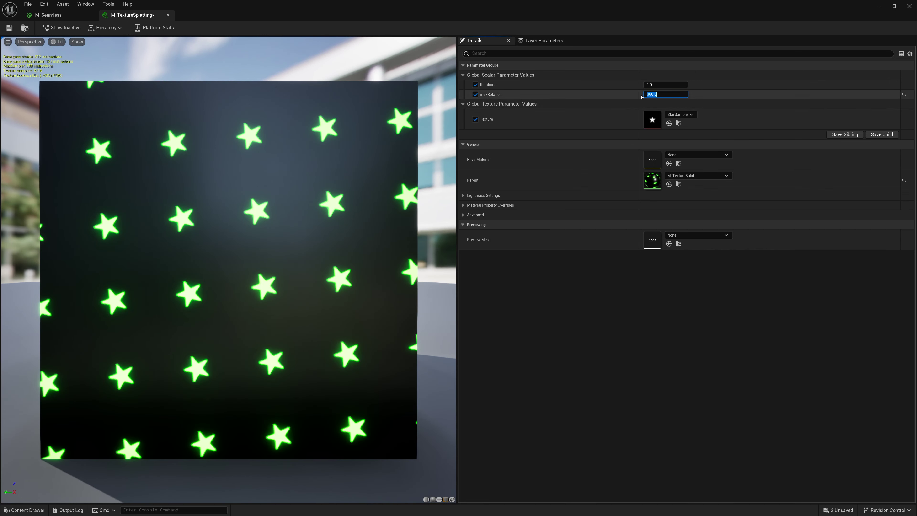
click(672, 85)
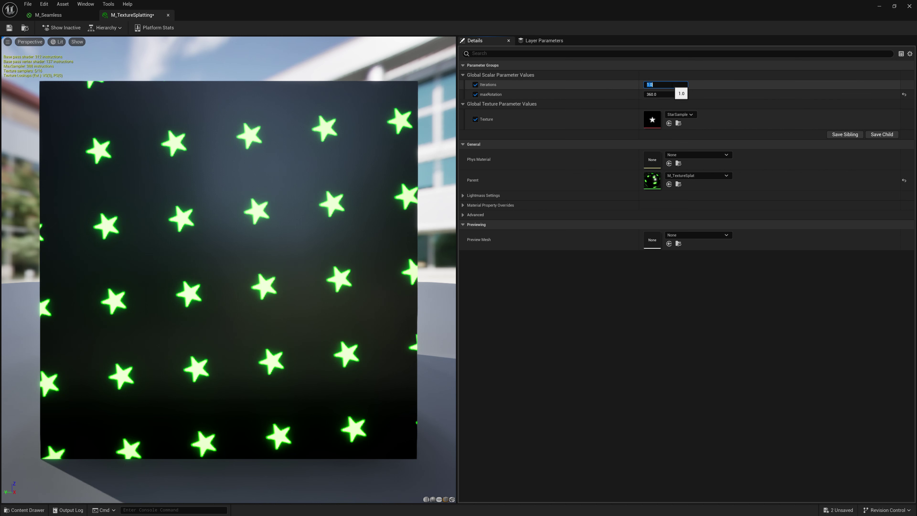
text(5)
key(Return)
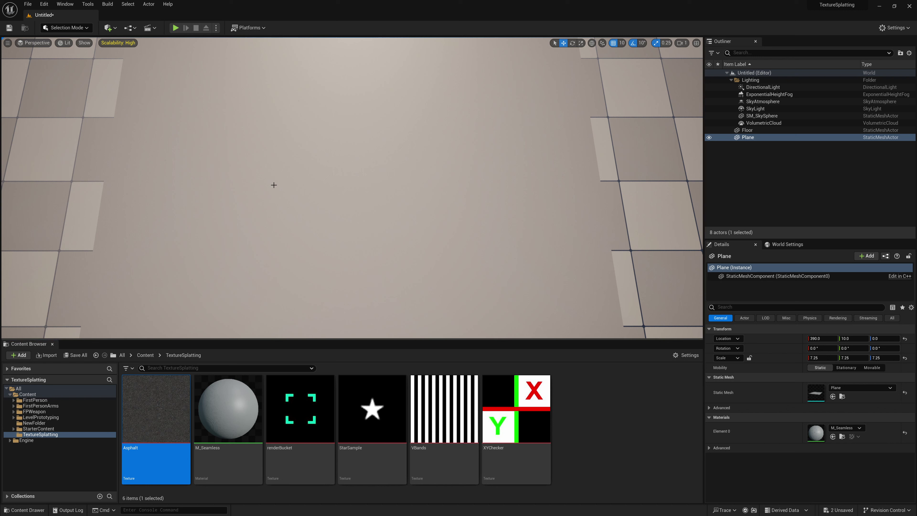
Select the Plane and open M_Seamless from the Content Browser in the Material Editor
click(280, 174)
click(234, 416)
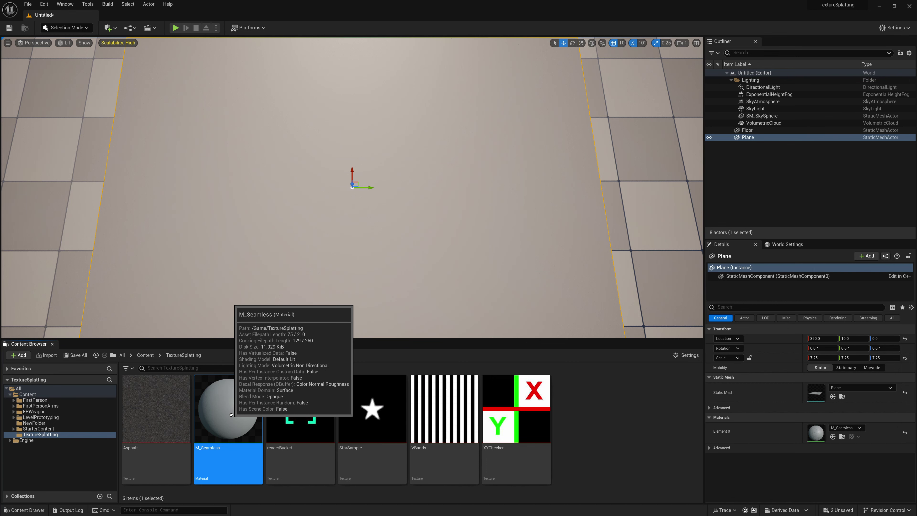
double_click(231, 415)
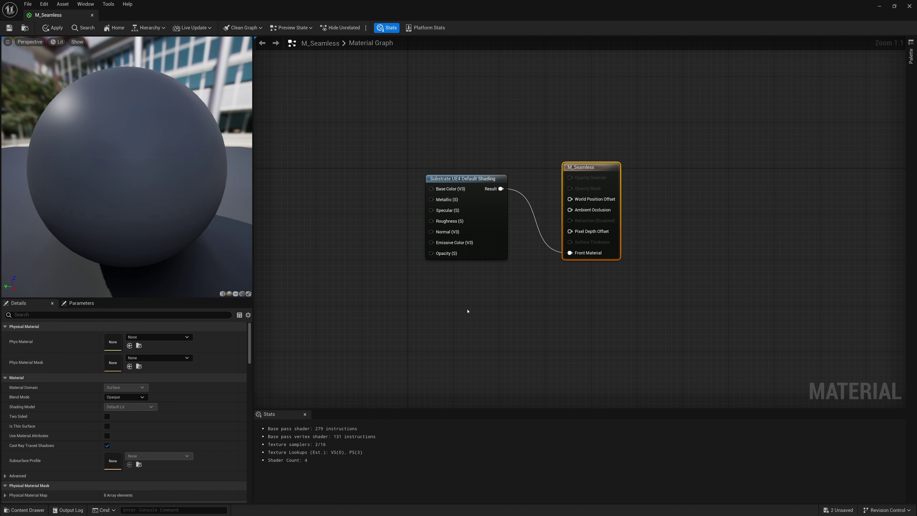
right_click(462, 304)
text(Substrate)
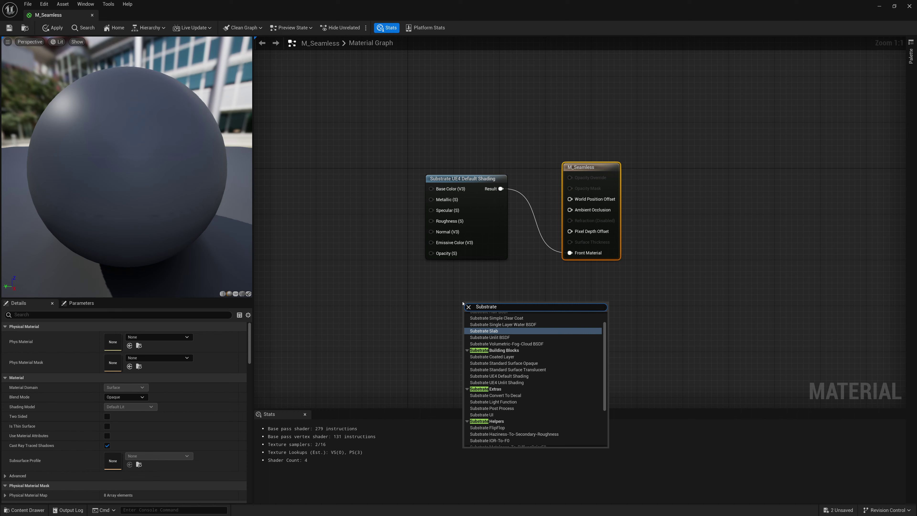
key(Return)
drag(482, 309, 445, 276)
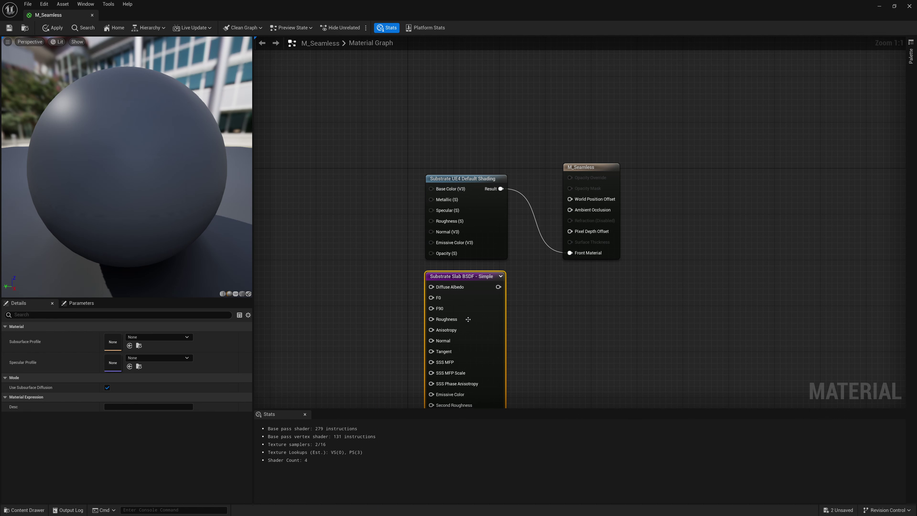
key(Delete)
drag(482, 226, 488, 225)
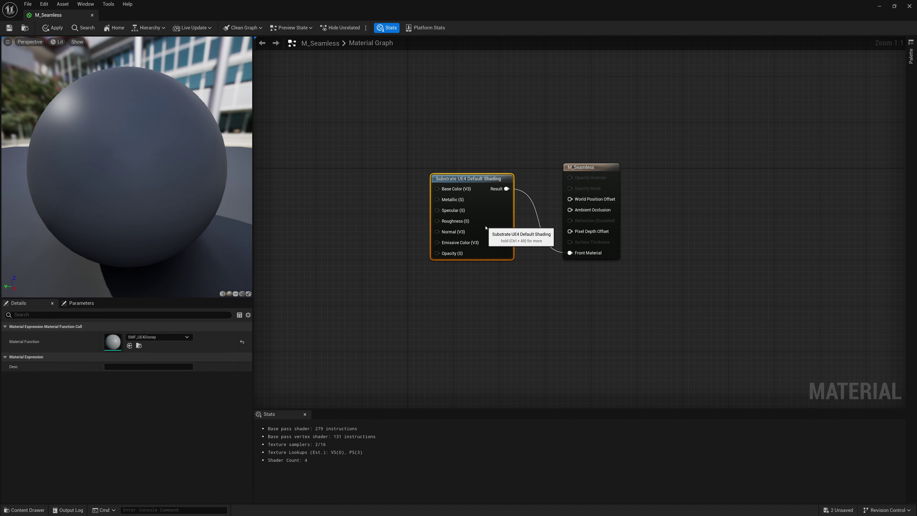
right_click(426, 135)
text(Sub)
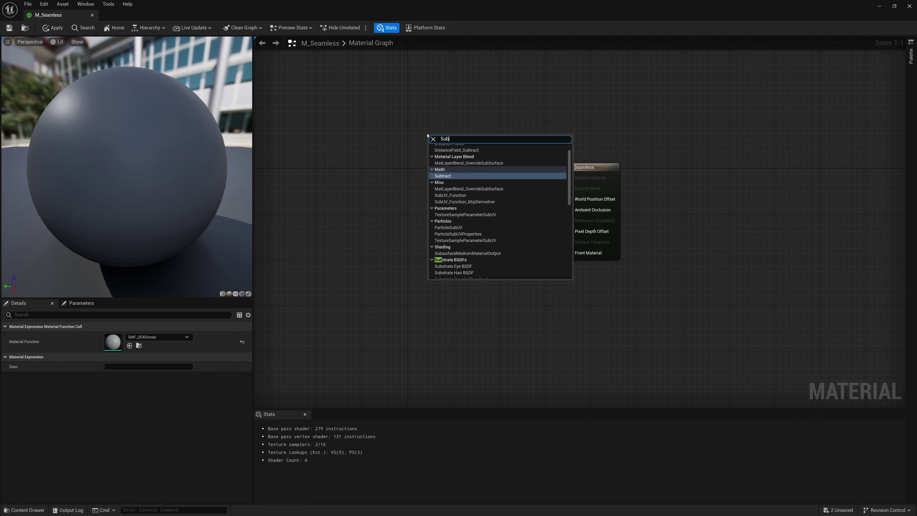
text(stat)
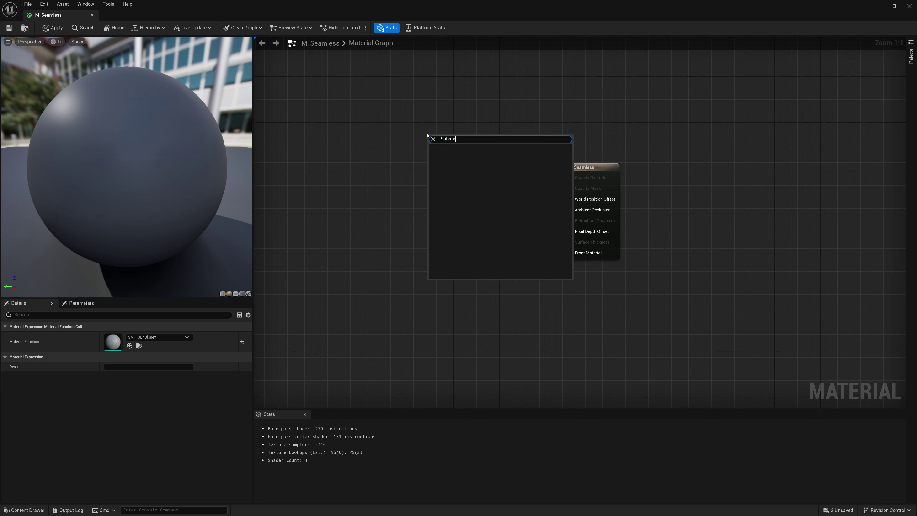
key(BackSpace)
text(ra)
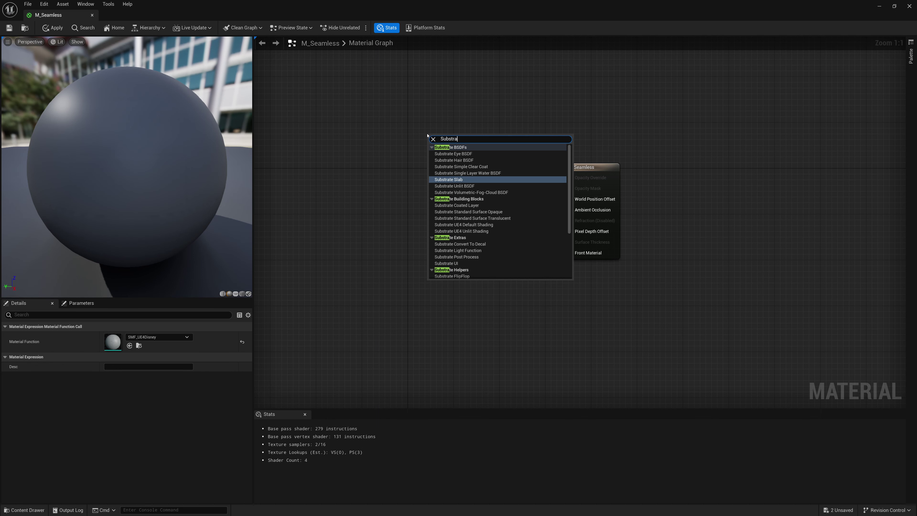
text(te UE)
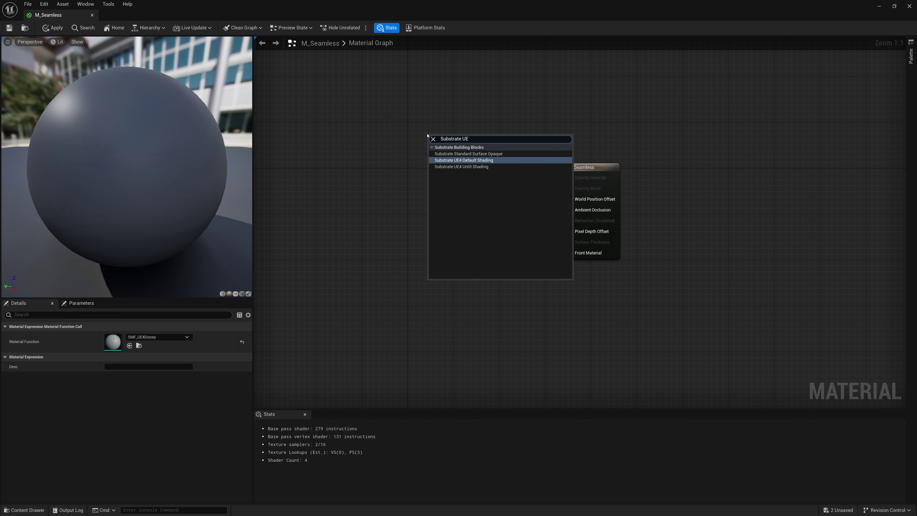
key(Return)
click(425, 103)
drag(483, 181, 495, 175)
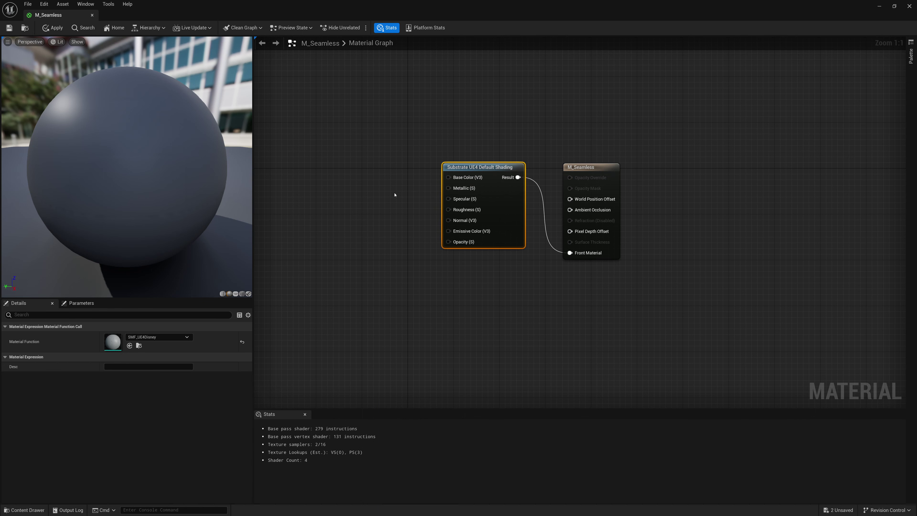
right_drag(394, 197, 482, 219)
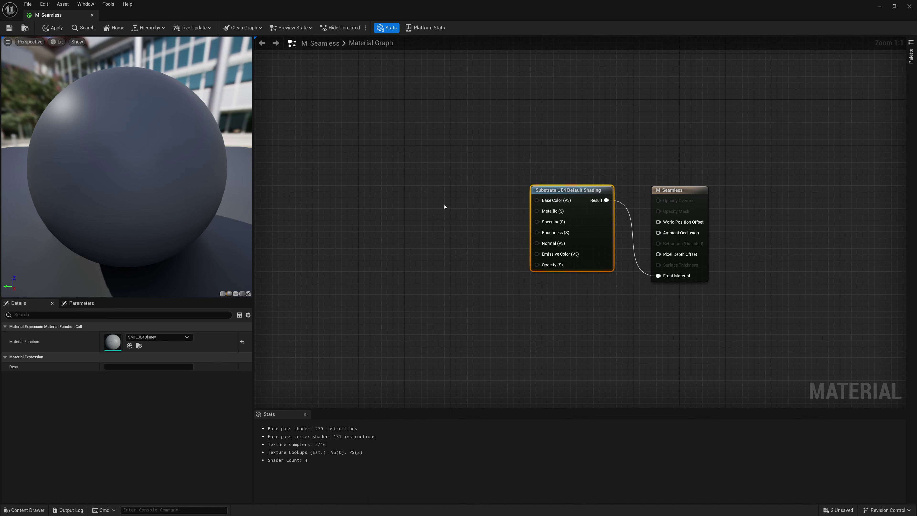
Drop the Asphalt texture into the graph and wire its RGB into Base Color
double_click(470, 10)
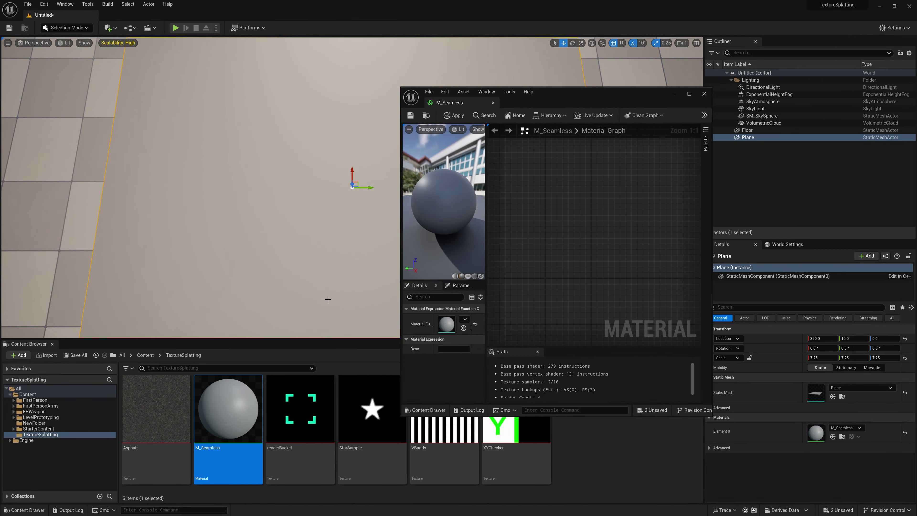
drag(156, 412, 559, 225)
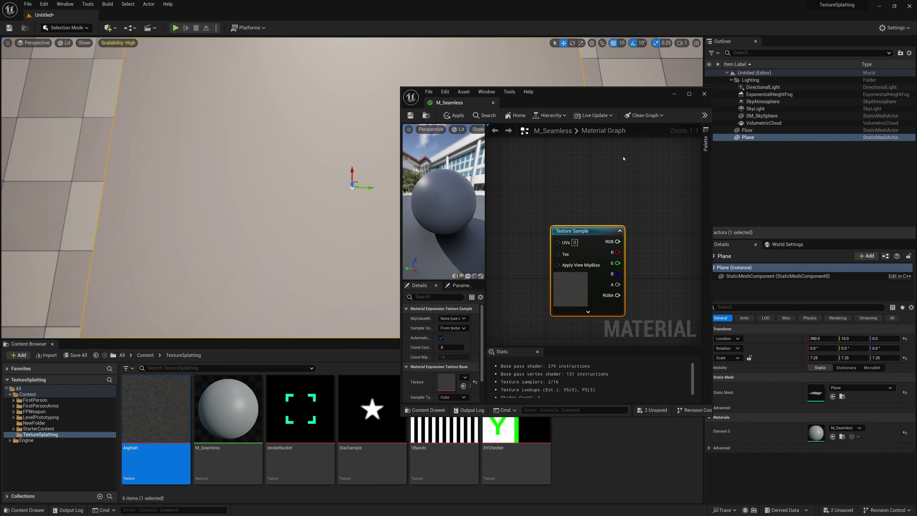
double_click(620, 103)
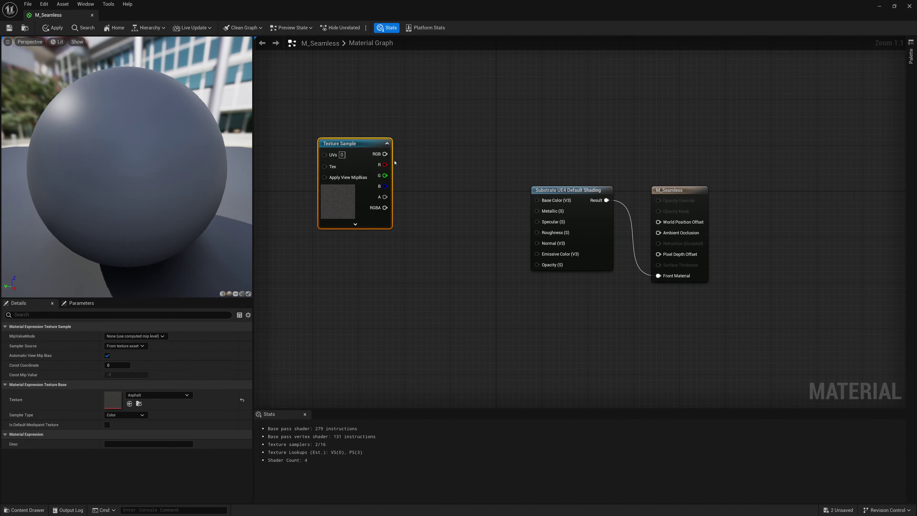
drag(373, 145, 538, 203)
drag(440, 188, 474, 194)
right_drag(401, 150, 463, 167)
Add a TexCoord node feeding the Asphalt Texture Sample's UVs
drag(491, 218, 395, 199)
text(texcoord)
key(Return)
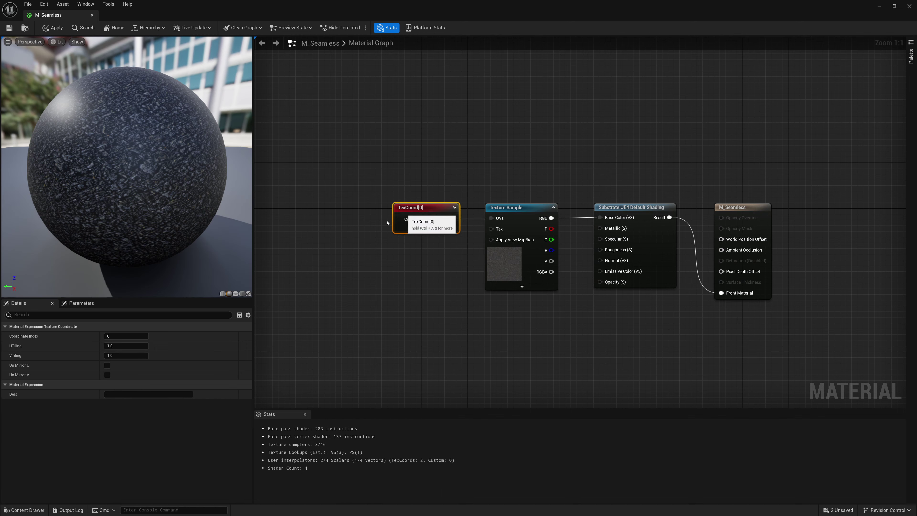
Set the TexCoord UTiling and VTiling to 4.0 and check the repeating asphalt in the preview
click(123, 345)
text(4)
key(Tab)
text(4)
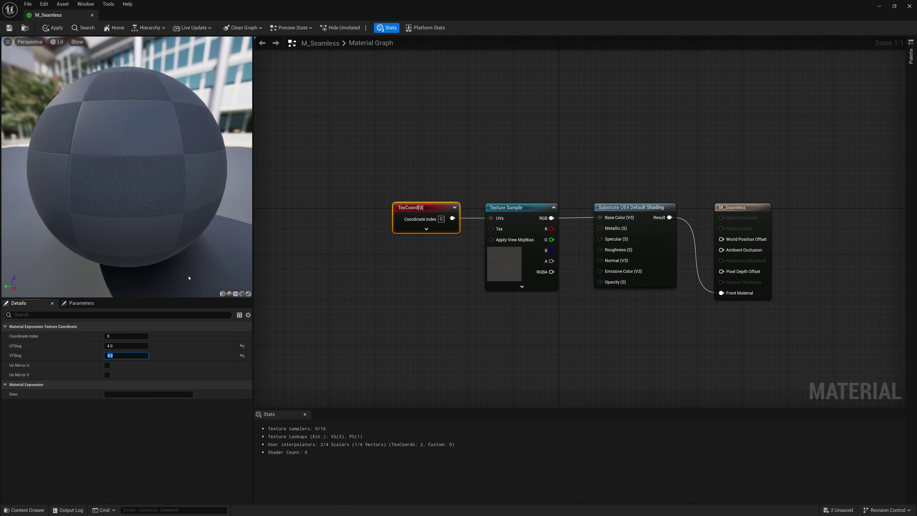
key(Return)
drag(218, 240, 181, 149)
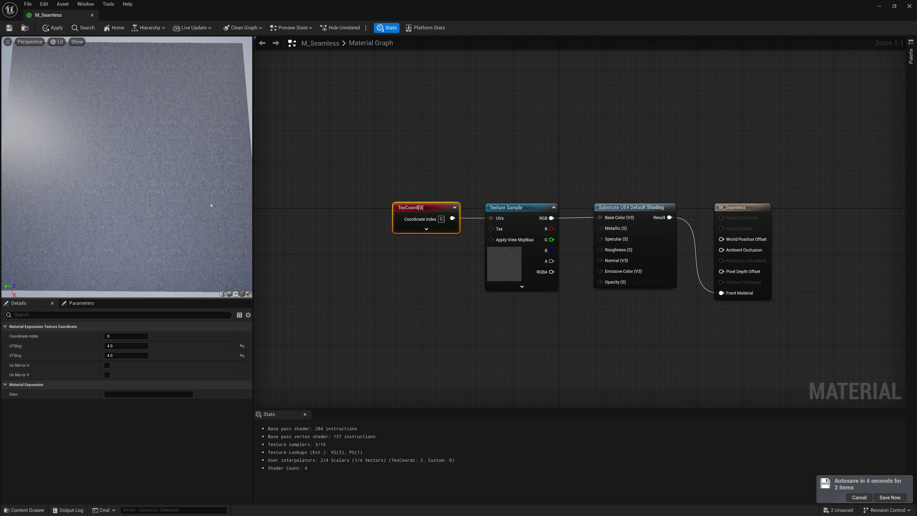
click(499, 171)
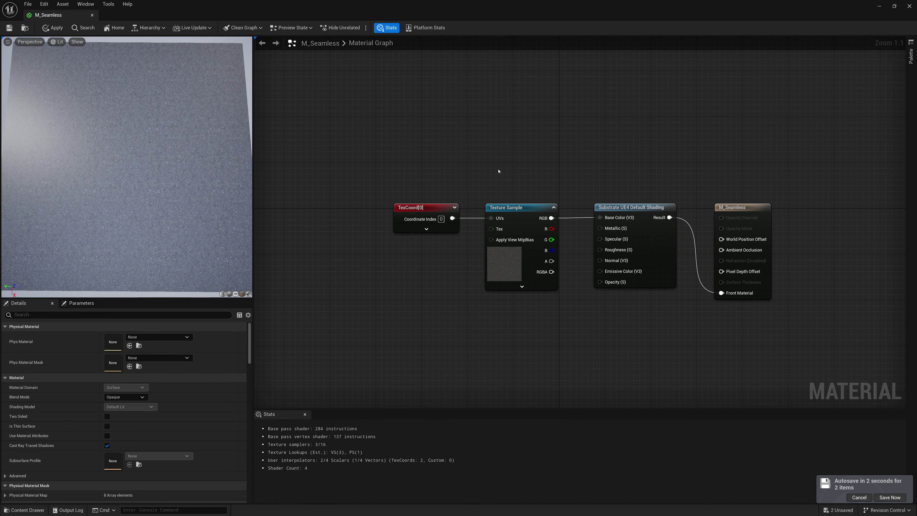
Add a Texture_Bombing function node and place it above the Texture Sample
right_click(477, 133)
text(Texture Bomb)
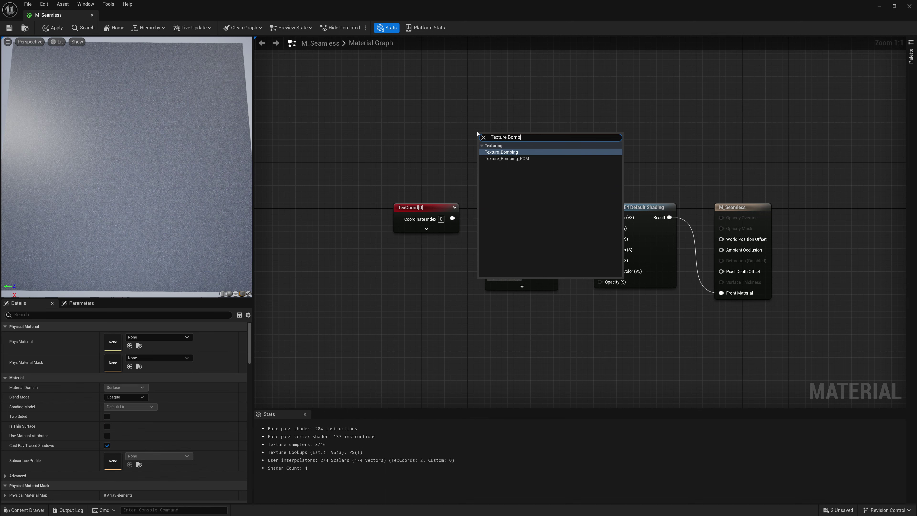
key(Return)
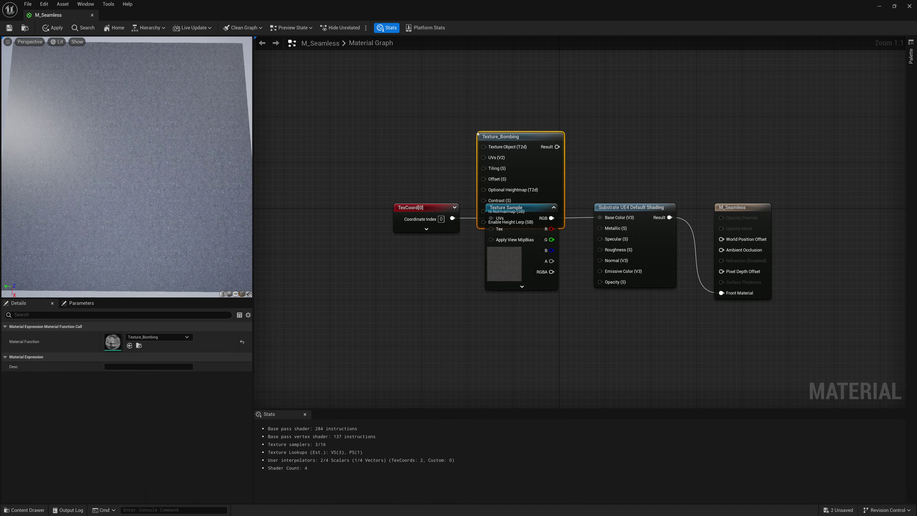
drag(535, 127, 599, 217)
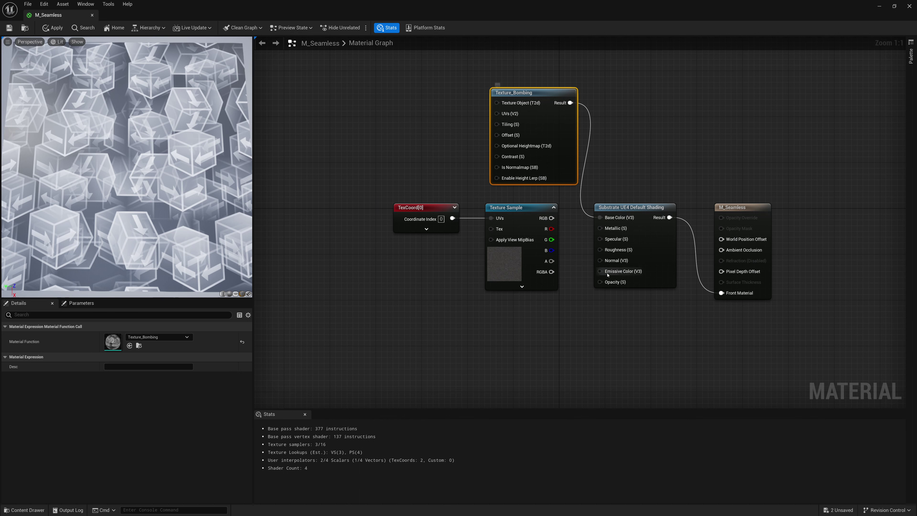
Rearrange the TexCoord and Texture Sample nodes and disconnect TexCoord from the UVs input
drag(540, 127, 534, 127)
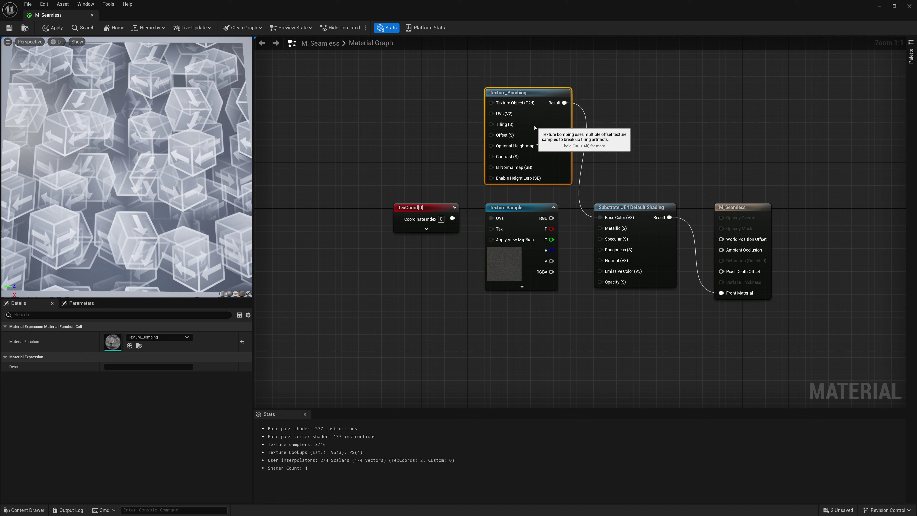
click(419, 222)
ctrl+click(511, 224)
drag(511, 224, 401, 114)
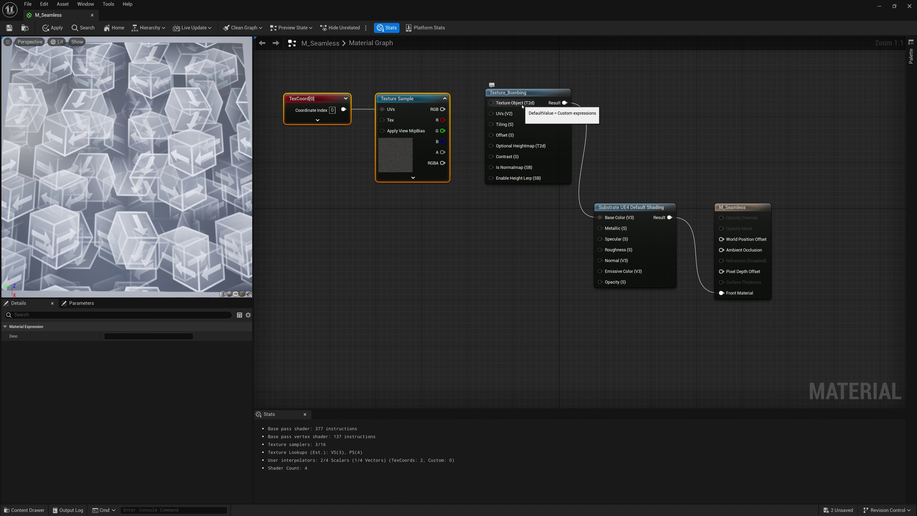
alt+click(382, 109)
click(390, 92)
drag(390, 93, 490, 102)
Convert the Asphalt Texture Sample into a Texture Object and delete the TexCoord node
right_click(403, 98)
click(436, 119)
drag(415, 115, 438, 116)
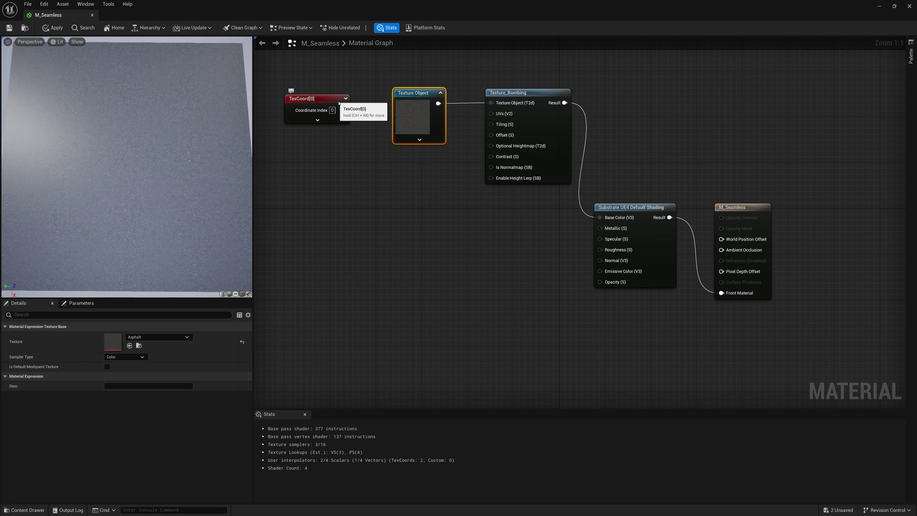
drag(339, 104, 491, 124)
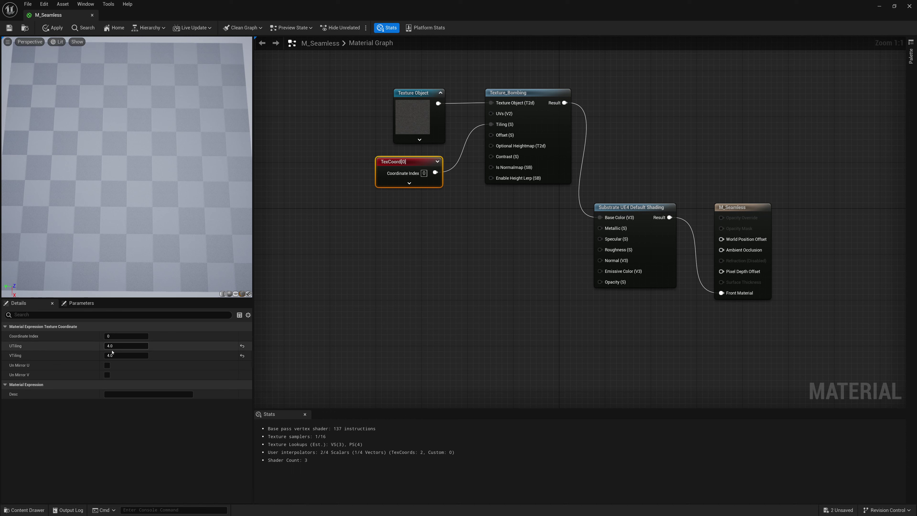
drag(169, 213, 203, 214)
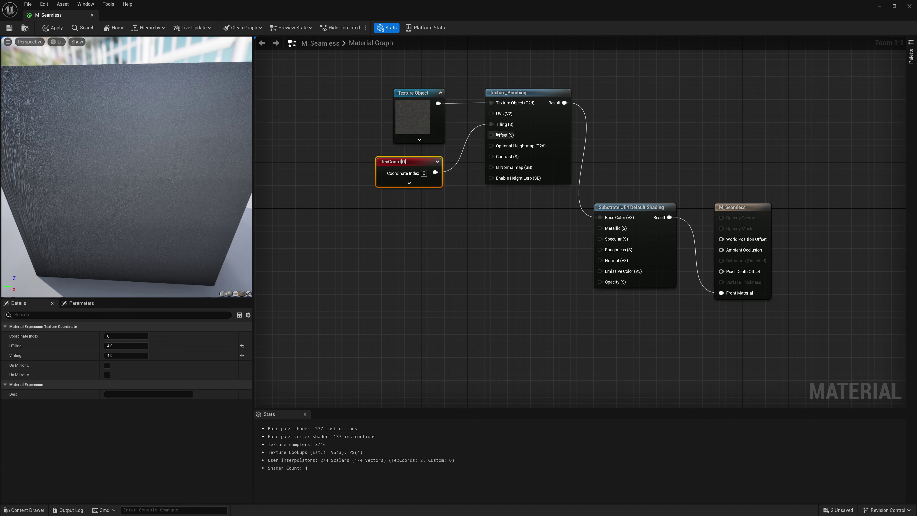
key(Delete)
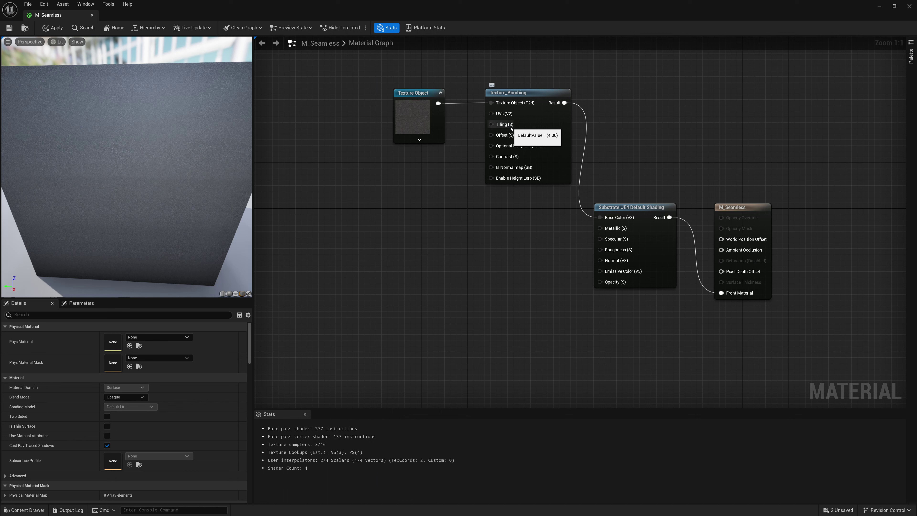
drag(491, 124, 423, 189)
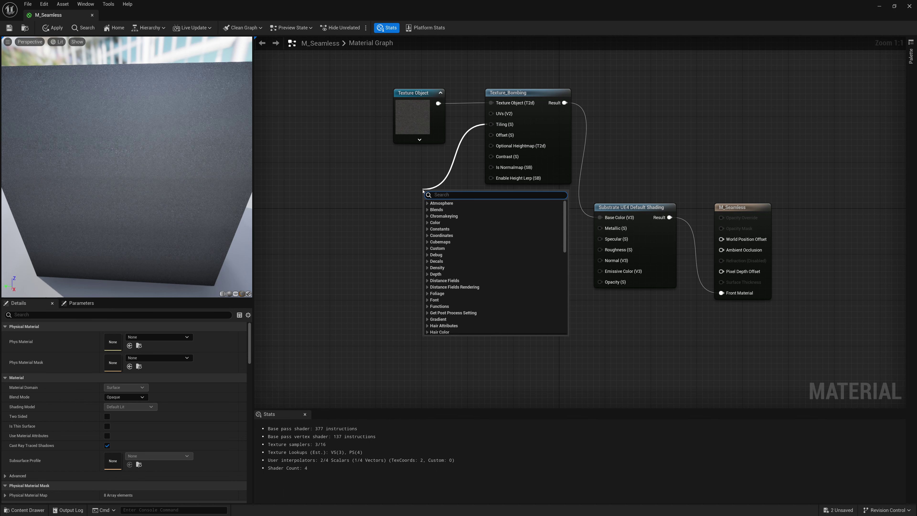
Wire a Constant of 4.0 into Texture_Bombing's Tiling input
text(const)
key(Return)
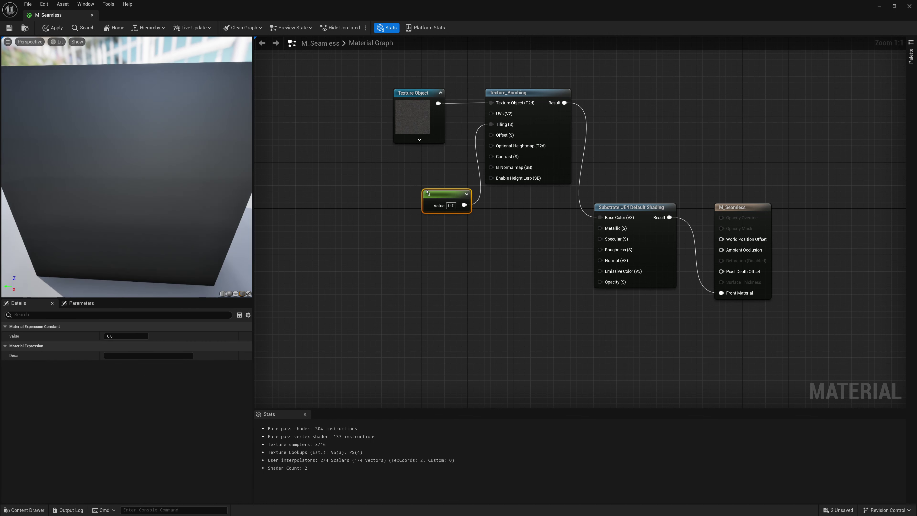
drag(428, 180, 405, 157)
click(421, 173)
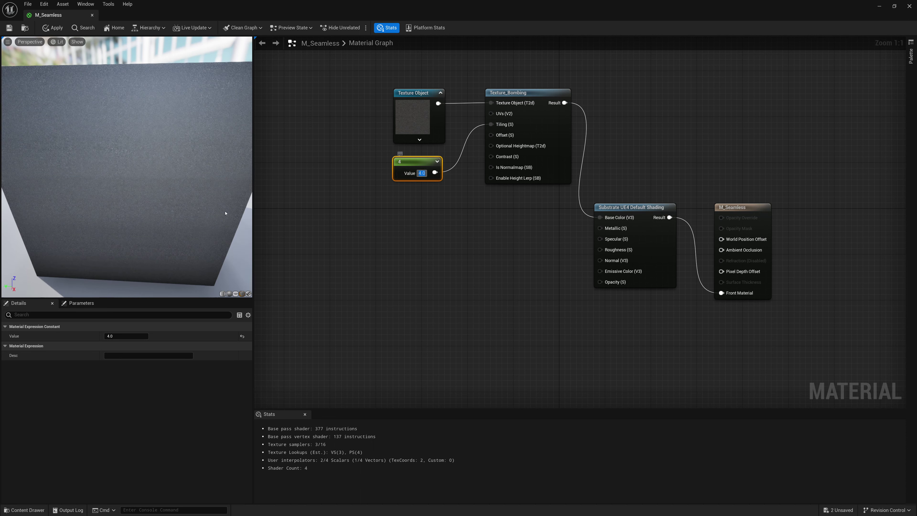
drag(198, 182, 135, 173)
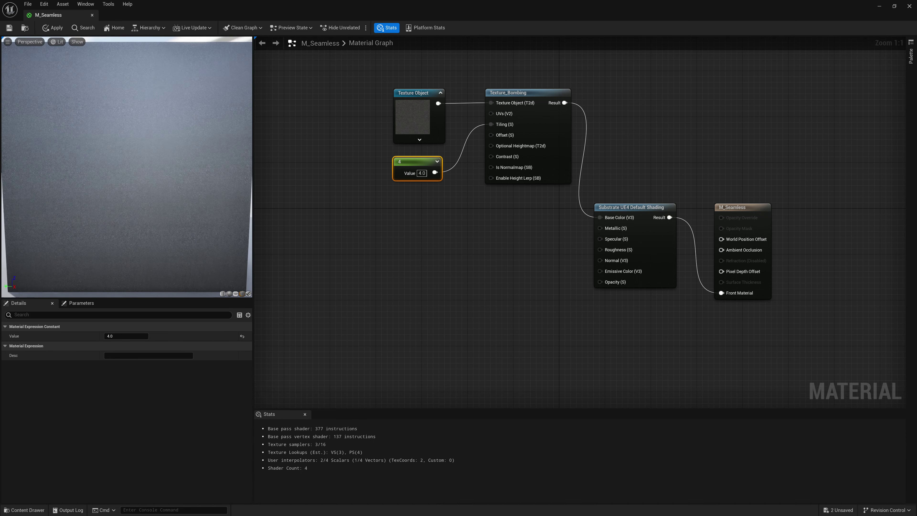
Wire a second Constant of 0.1 into the Offset input and inspect the tiled asphalt
drag(491, 135, 448, 205)
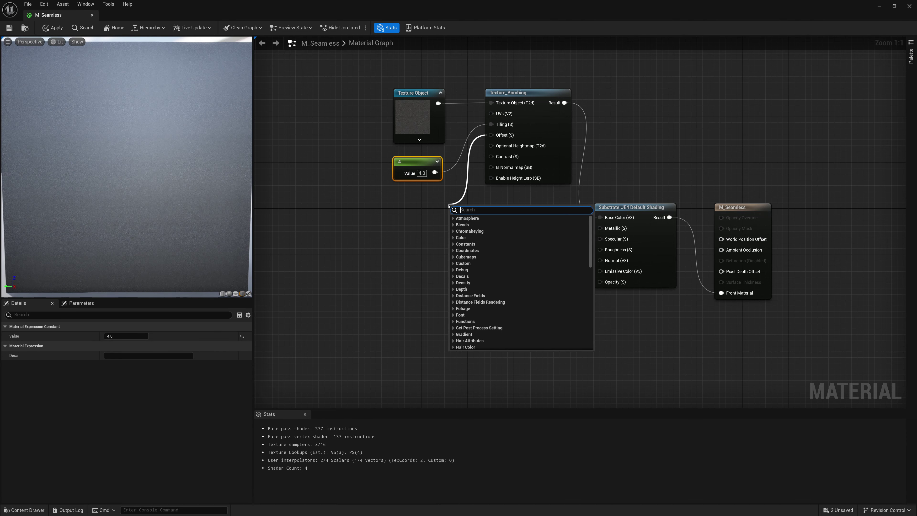
text(const)
key(Return)
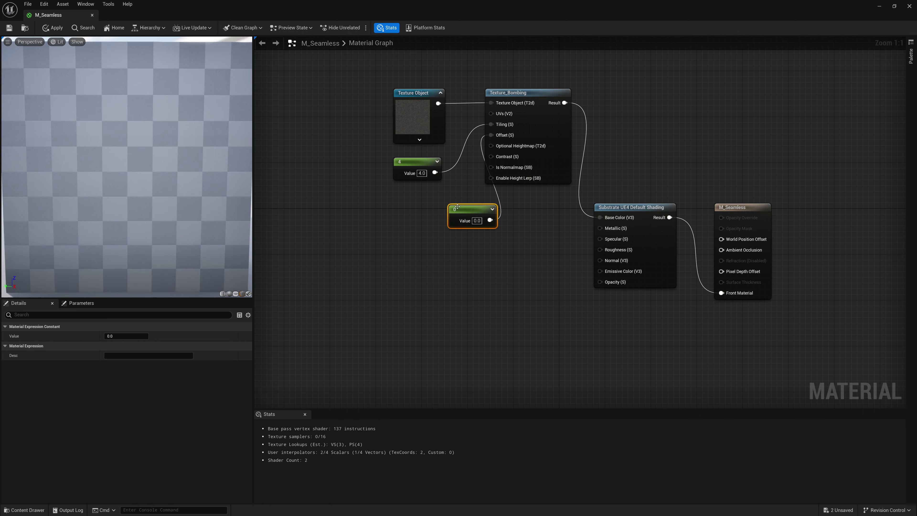
drag(420, 203, 409, 197)
click(421, 207)
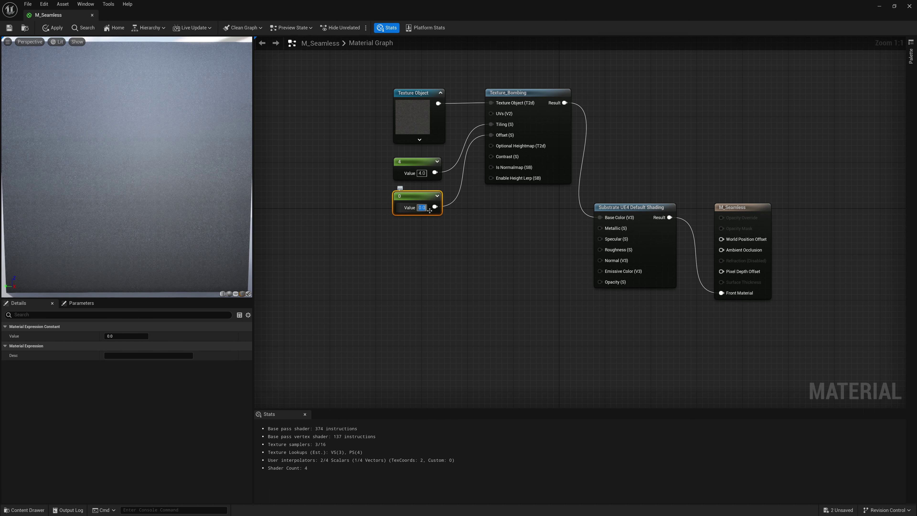
text(0.1)
key(Return)
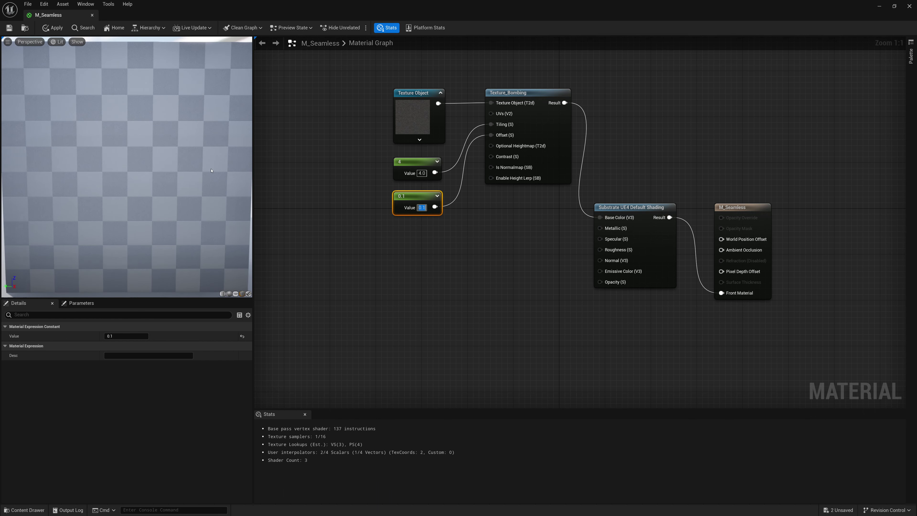
drag(211, 170, 154, 204)
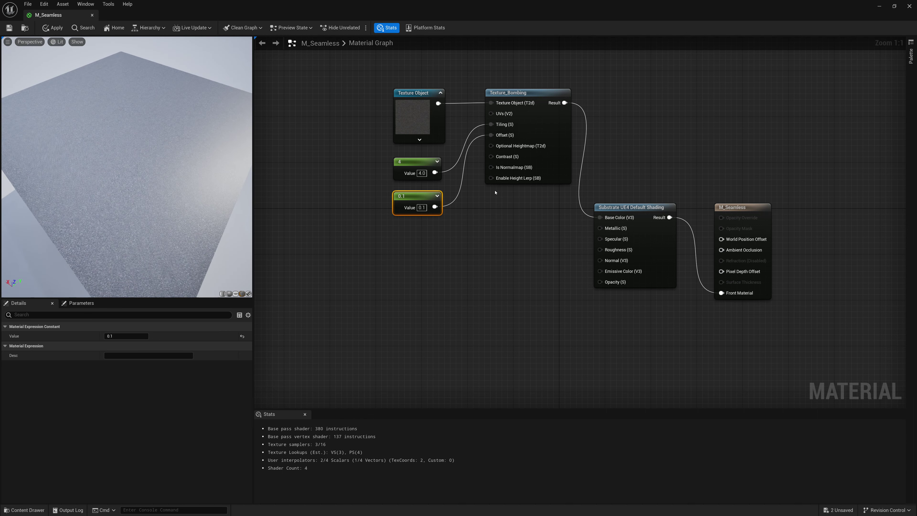
right_drag(495, 192, 535, 246)
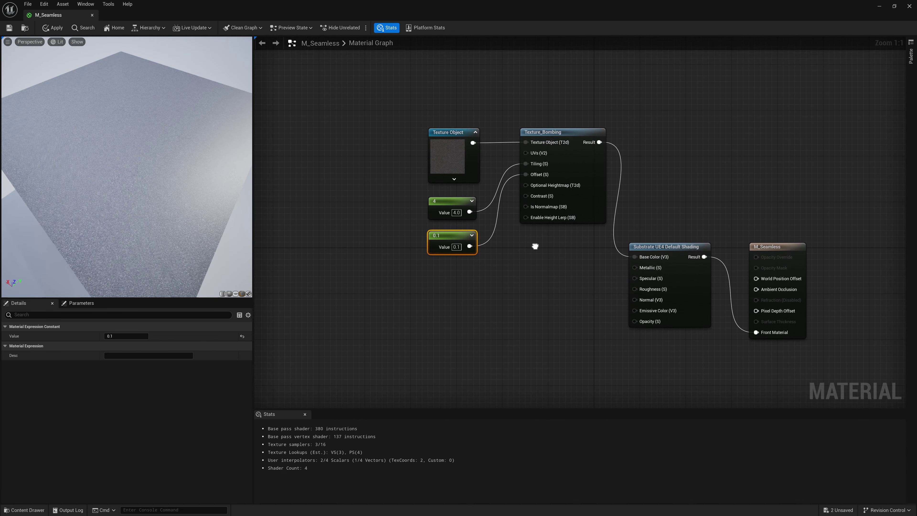
click(443, 162)
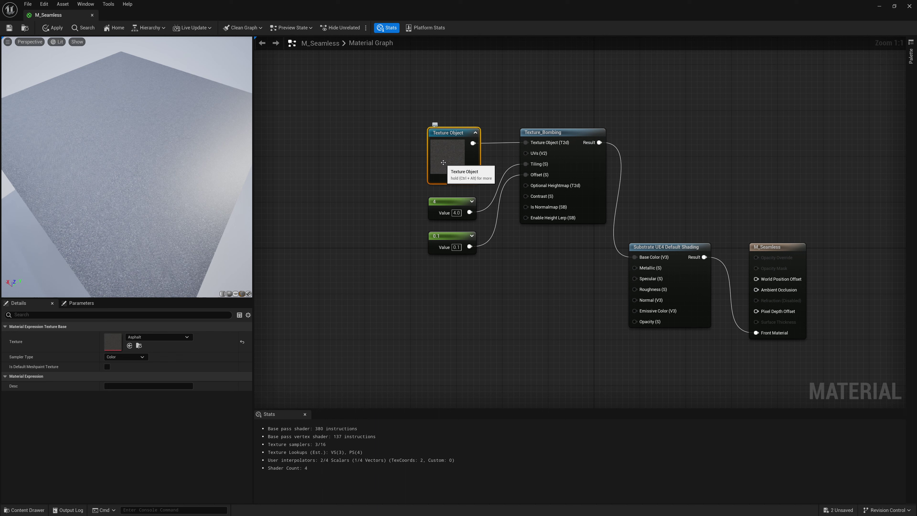
Assign XYChecker to the Texture Object and enlarge the preview to view the checker plane
click(893, 6)
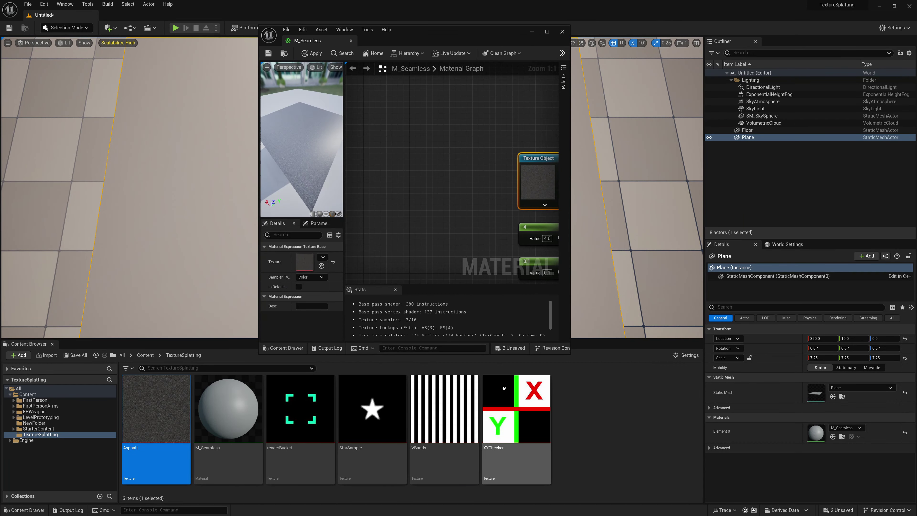
drag(504, 388, 304, 261)
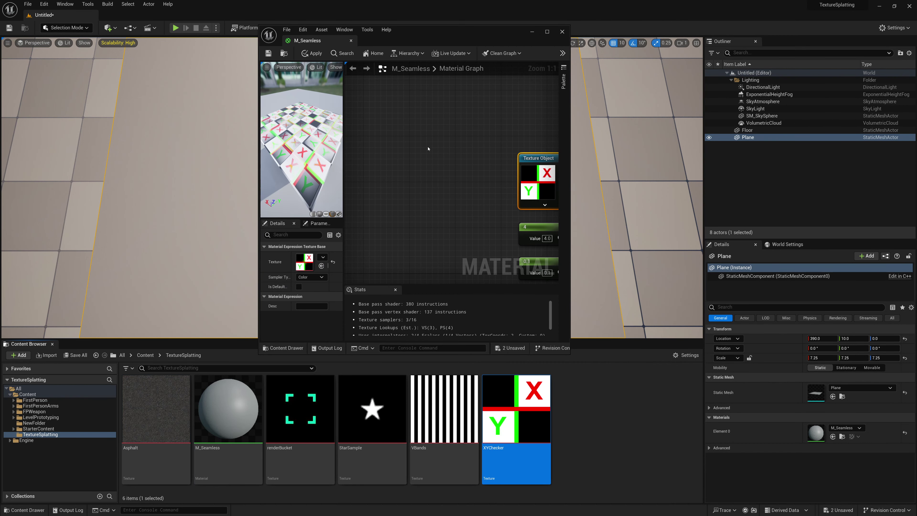
click(547, 32)
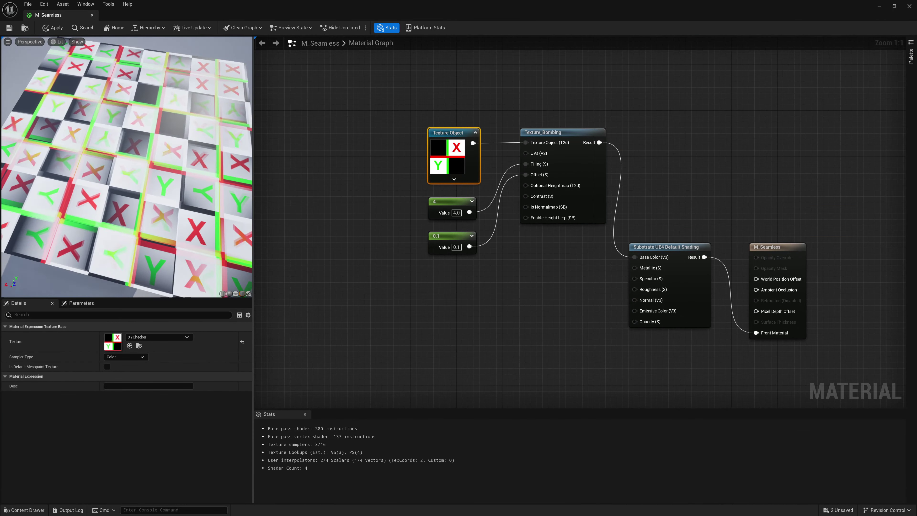
drag(213, 213, 302, 221)
scroll(151, 166, down, 3)
drag(158, 186, 167, 140)
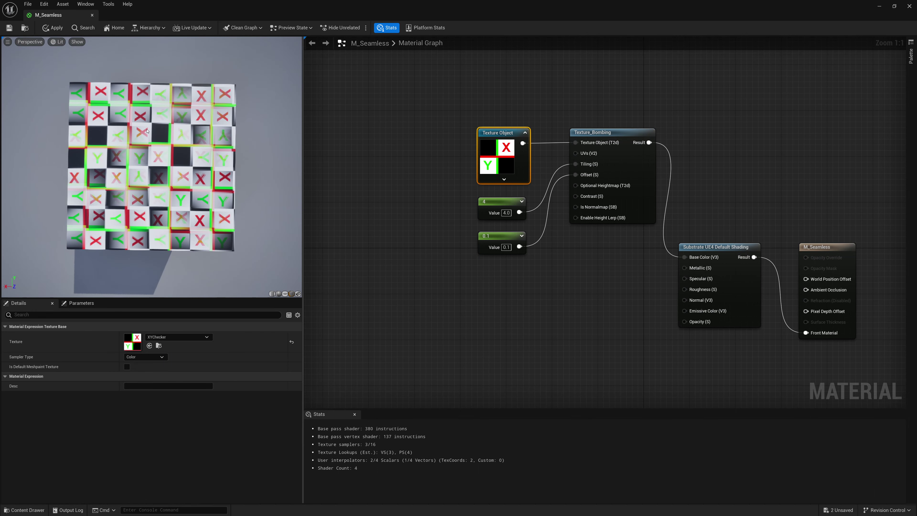
drag(146, 131, 152, 159)
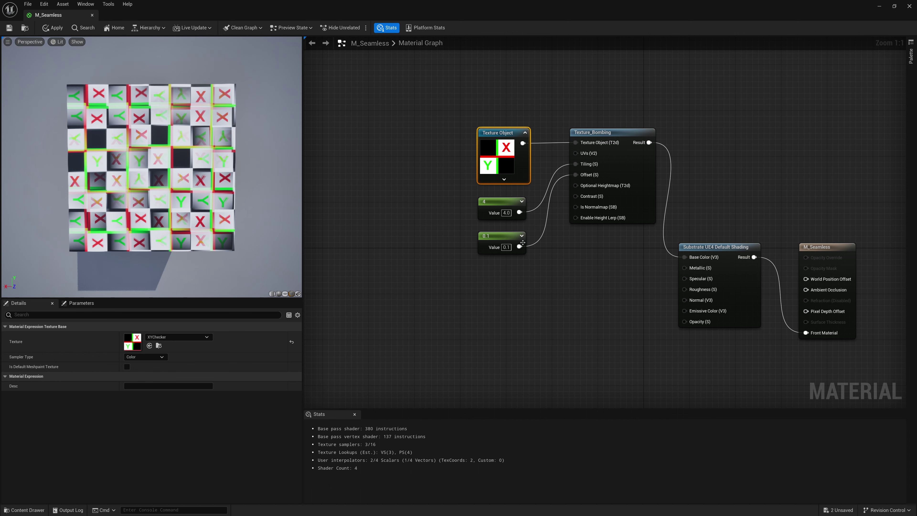
Try an Offset constant of 0, then settle on 1.0 to scatter the checker tiles
click(509, 248)
text(0)
key(Return)
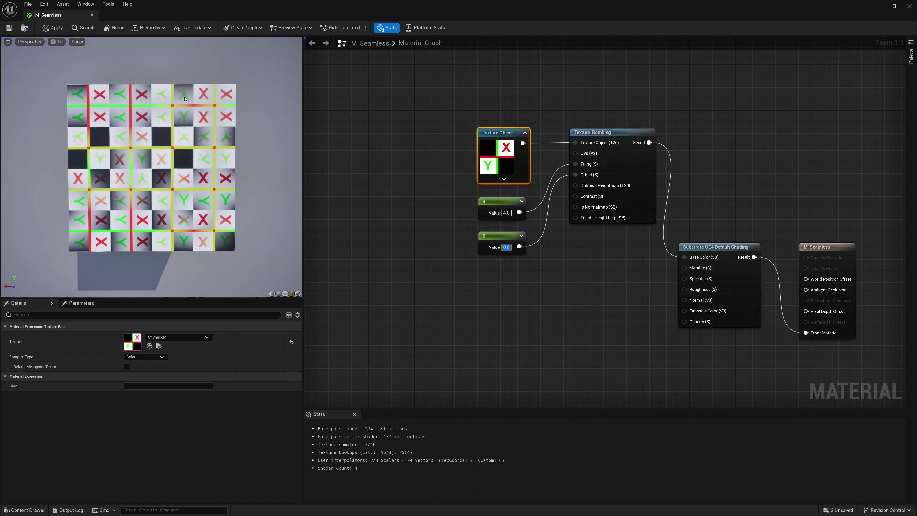
scroll(193, 109, up, 5)
scroll(186, 110, down, 3)
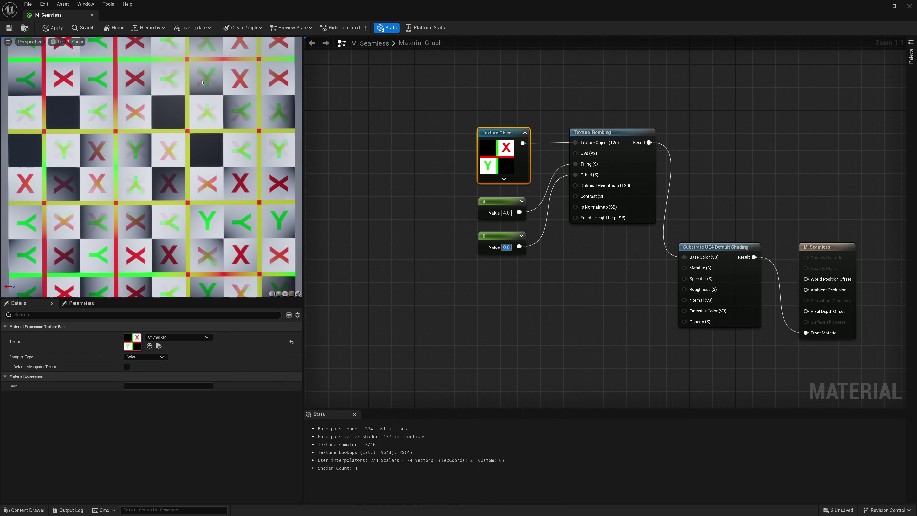
scroll(204, 126, down, 3)
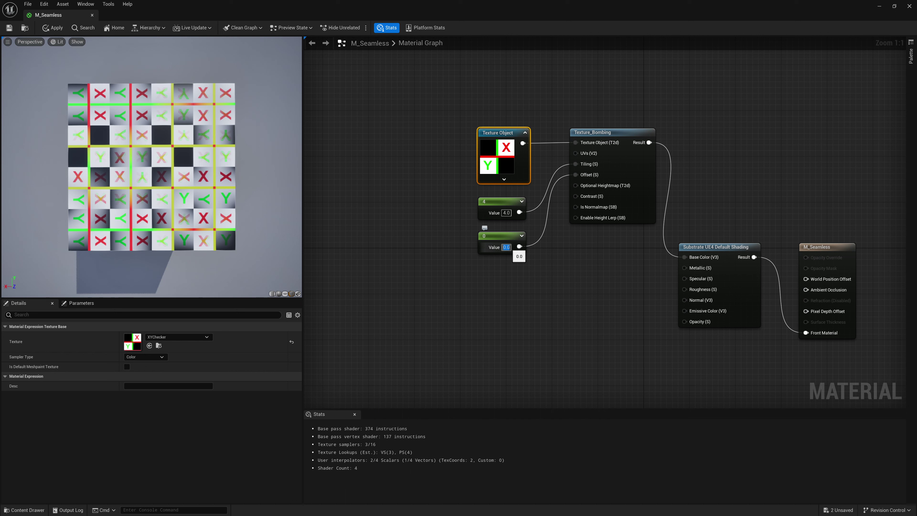
text(1)
key(Return)
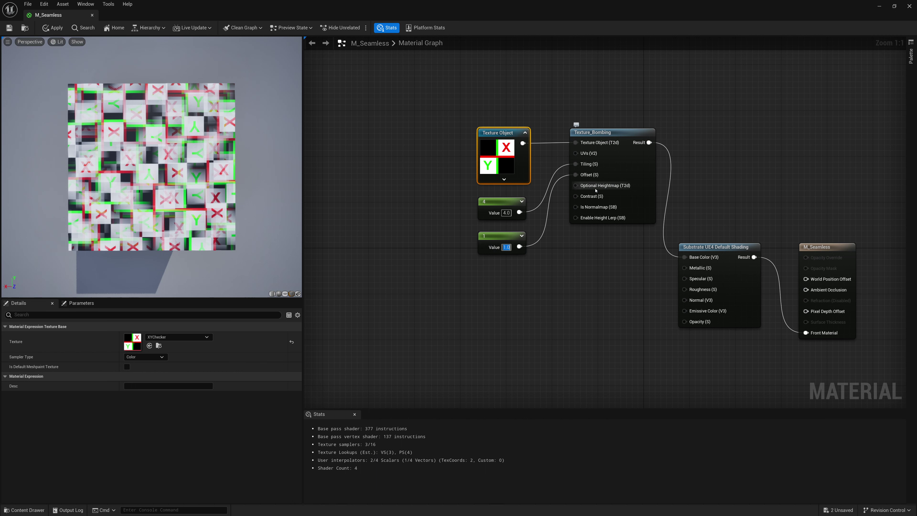
mouse_move(595, 189)
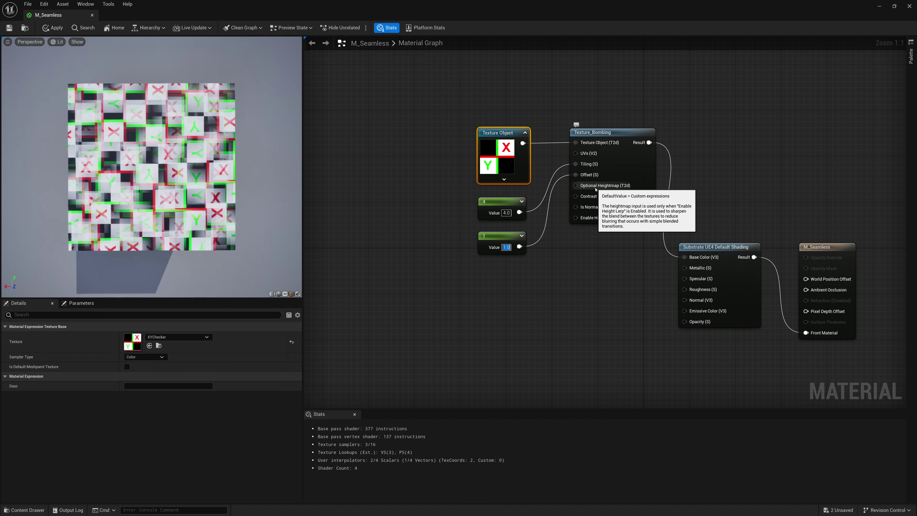
Enable Texture_Bombing's height lerp with a True Static Bool and add a VBands Texture Sample
mouse_move(582, 220)
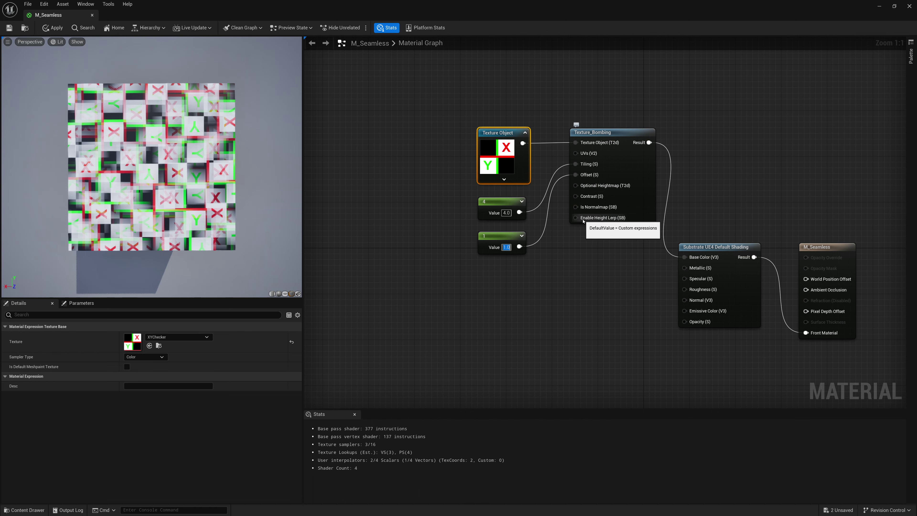
drag(583, 219, 544, 286)
text(S)
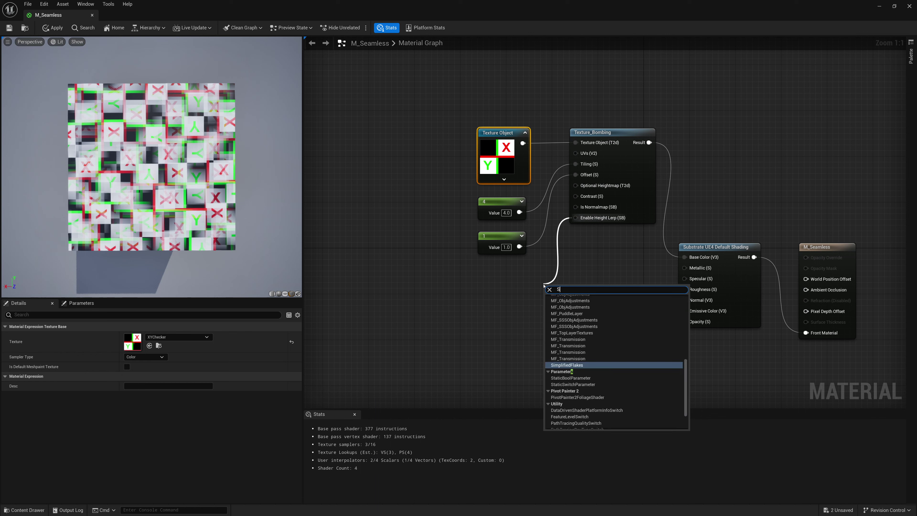
text(tatic)
key(Return)
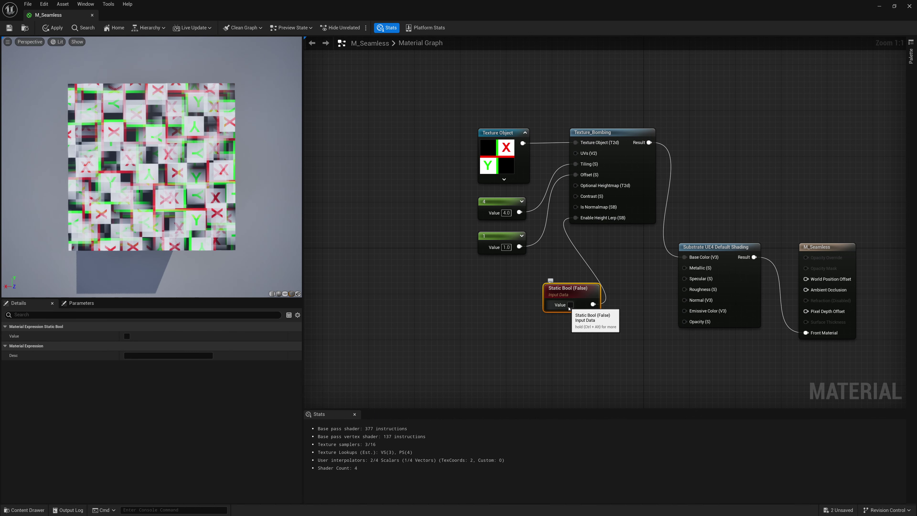
drag(513, 277, 502, 277)
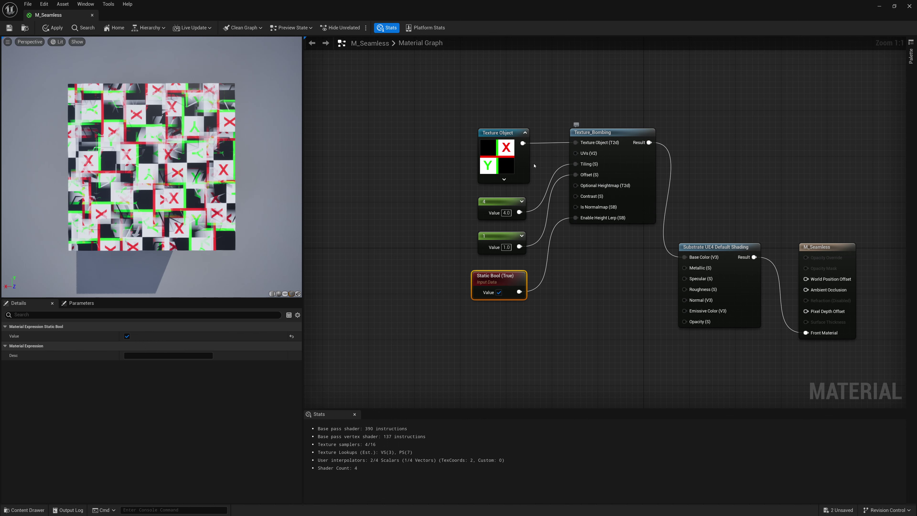
drag(509, 15, 507, 33)
drag(444, 408, 509, 209)
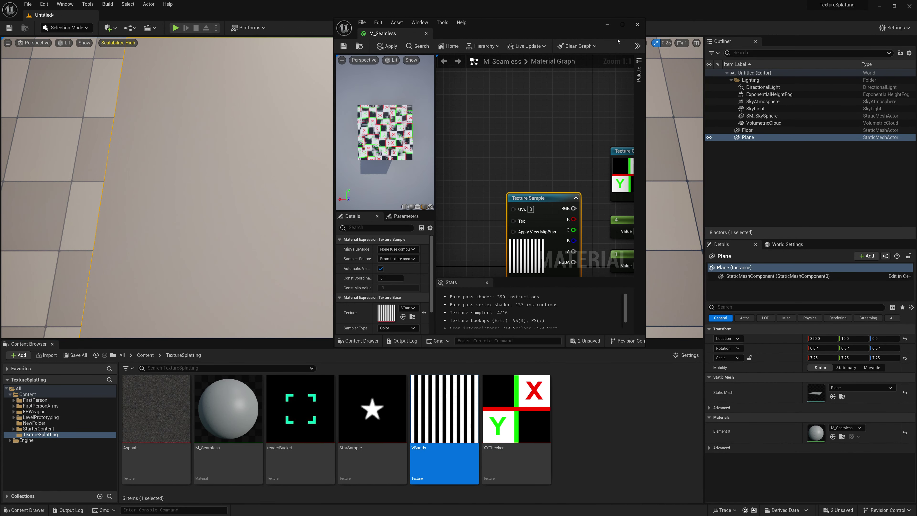
Convert the VBands texture sample to a Texture Object and place it below the Static Bool for Optional Heightmap
click(620, 27)
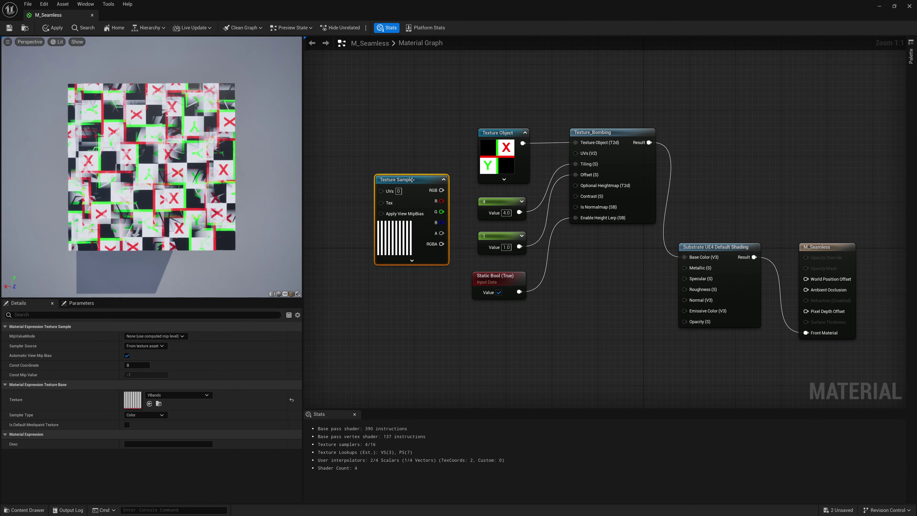
right_click(411, 180)
click(437, 208)
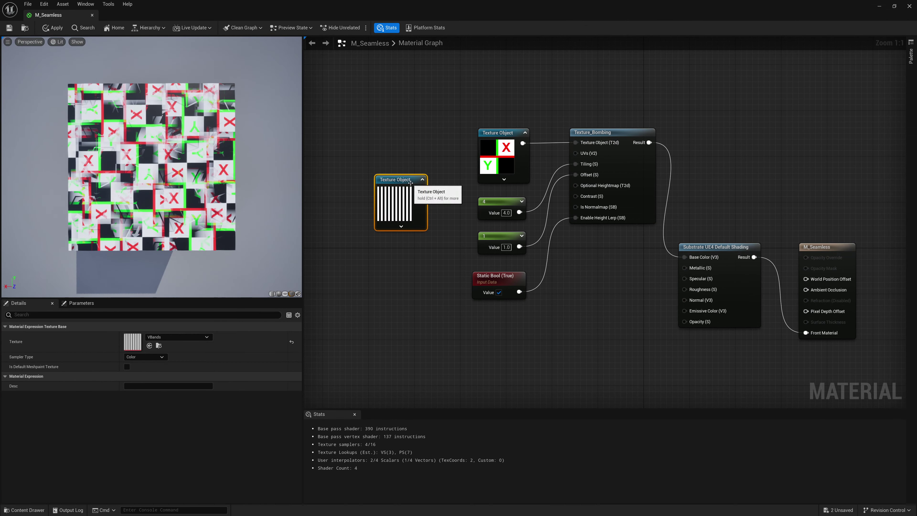
drag(410, 183, 581, 186)
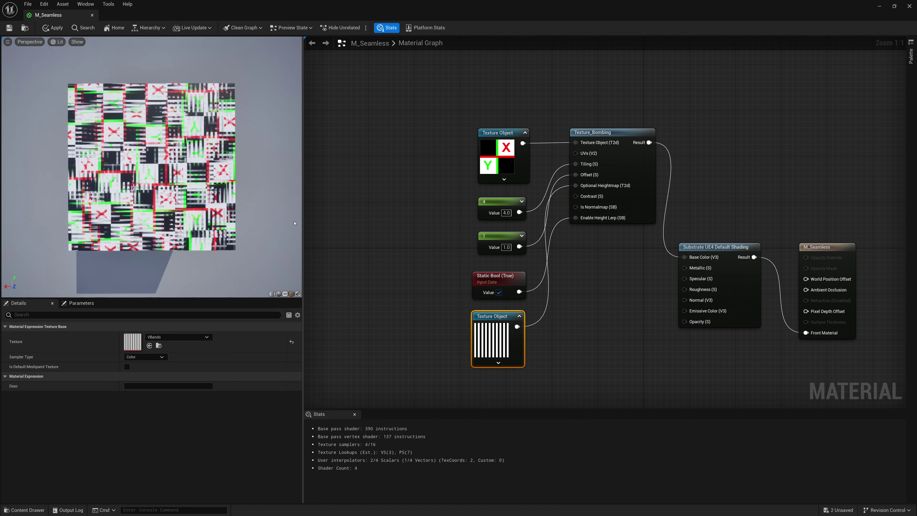
scroll(174, 201, up, 2)
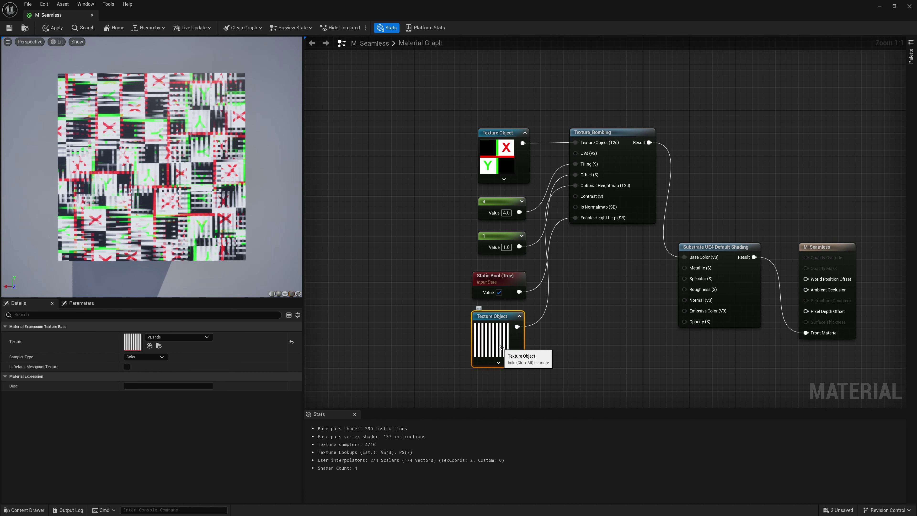
scroll(228, 221, up, 4)
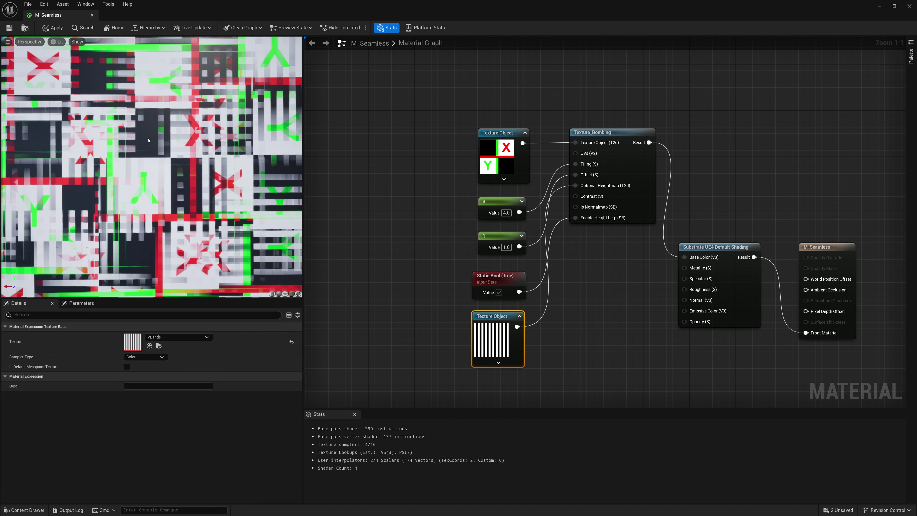
scroll(184, 148, down, 5)
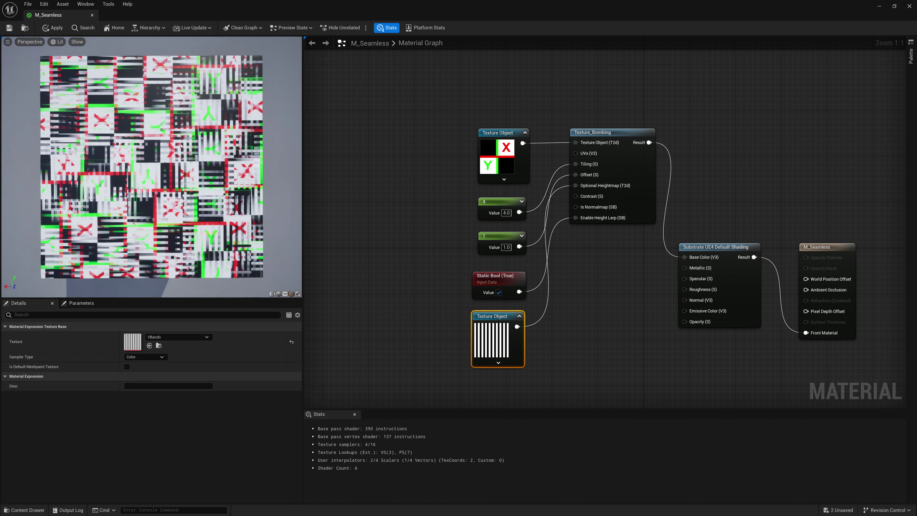
scroll(214, 181, up, 3)
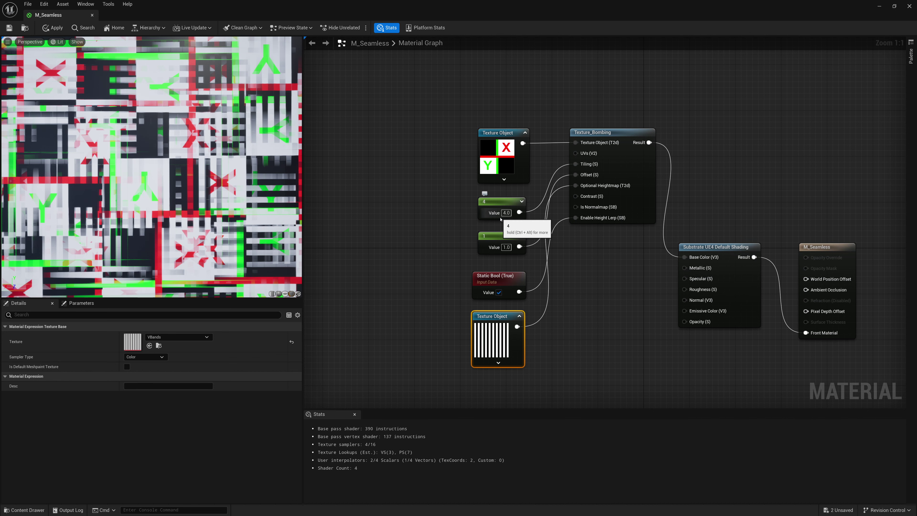
scroll(198, 231, down, 6)
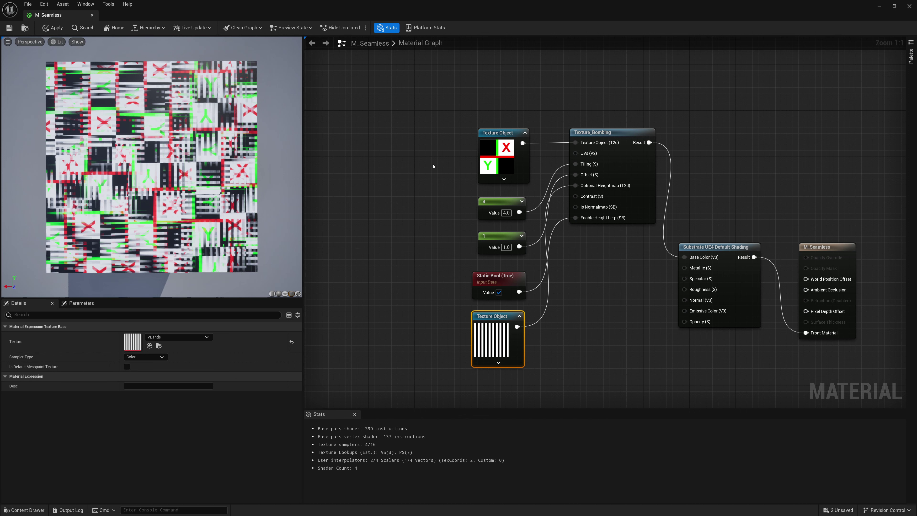
Switch the top Texture Object from XYChecker to Asphalt and orbit the preview to check it
click(513, 145)
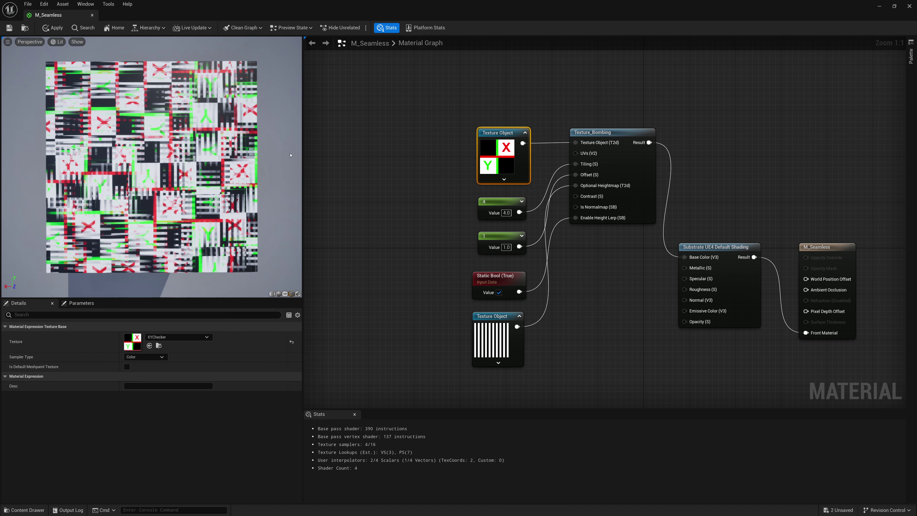
click(207, 336)
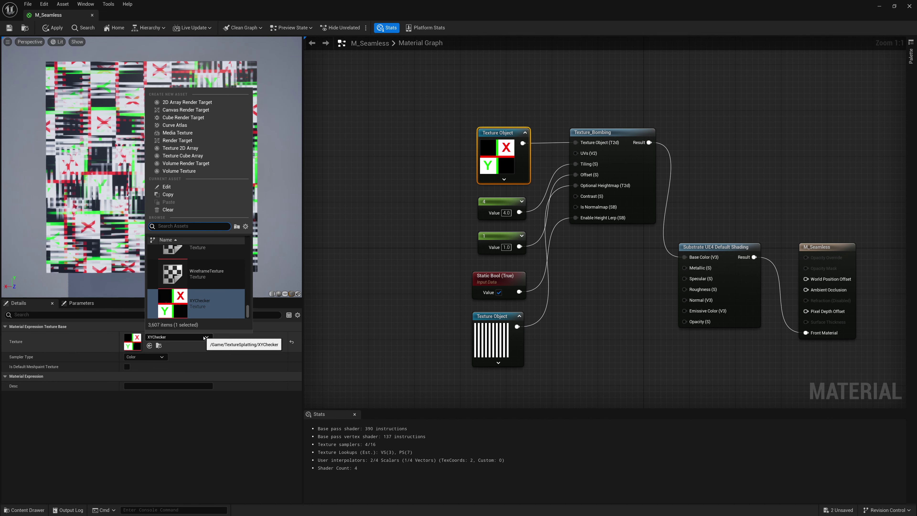
text(Asp)
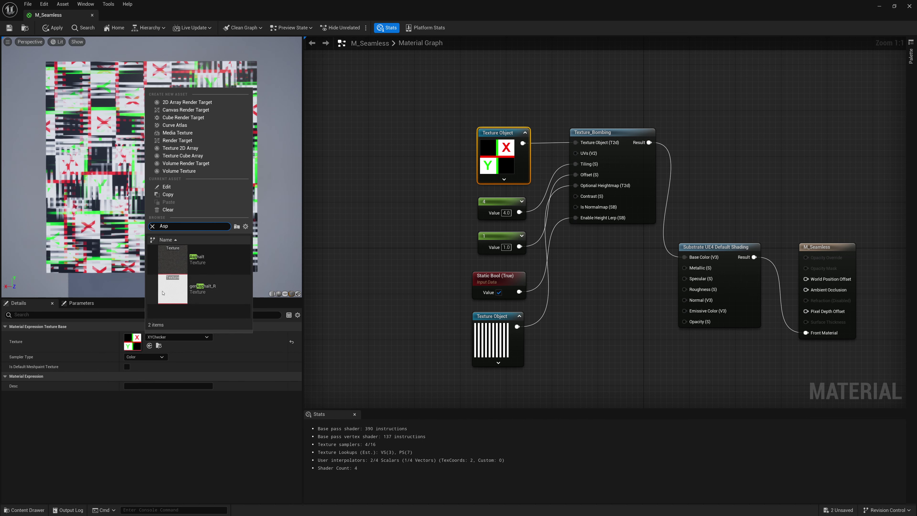
click(185, 260)
mouse_move(186, 243)
mouse_down()
mouse_move(187, 224)
mouse_move(209, 195)
mouse_move(188, 199)
mouse_move(175, 249)
mouse_up()
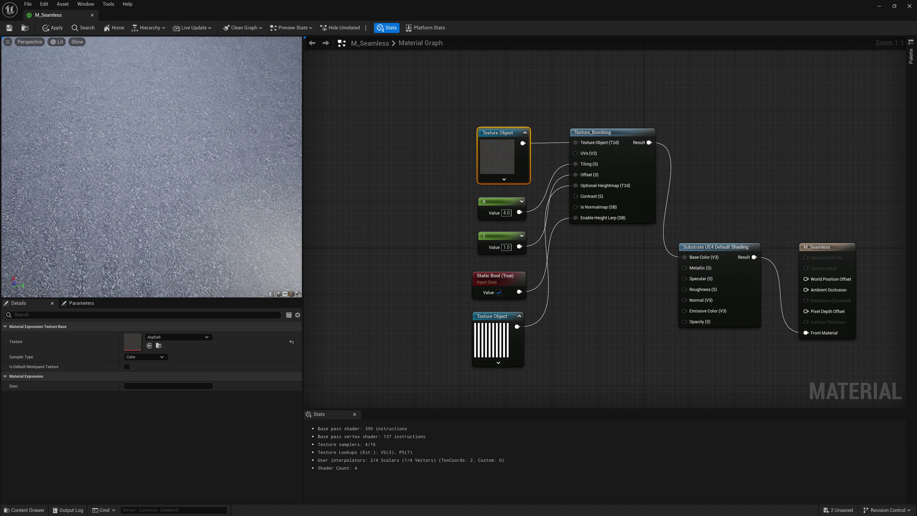
drag(118, 177, 139, 233)
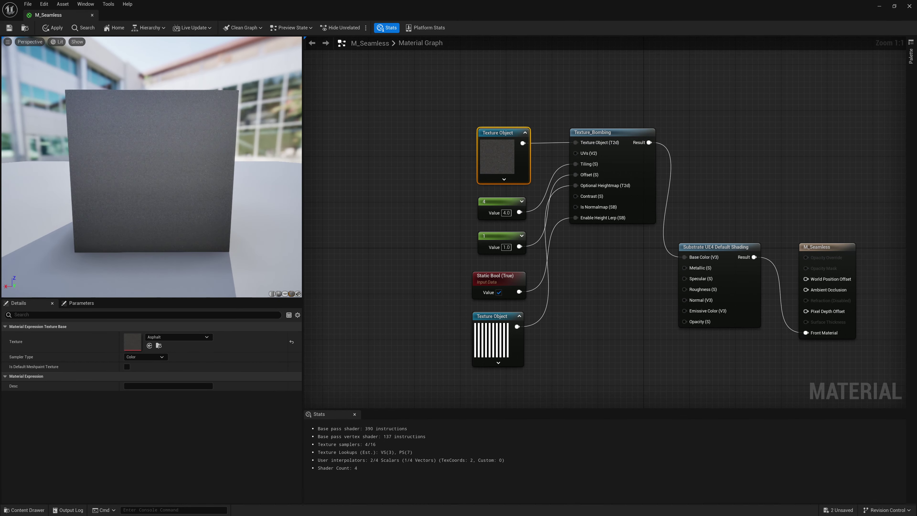
Change the offset-strength constant from 1.0 to 0.5, then 0.2, and inspect the asphalt preview
click(506, 247)
text(0.5)
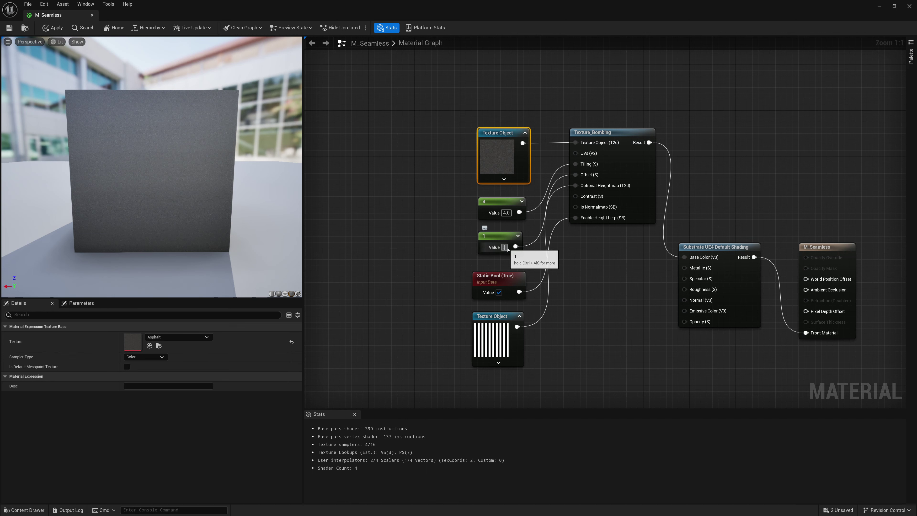
key(Return)
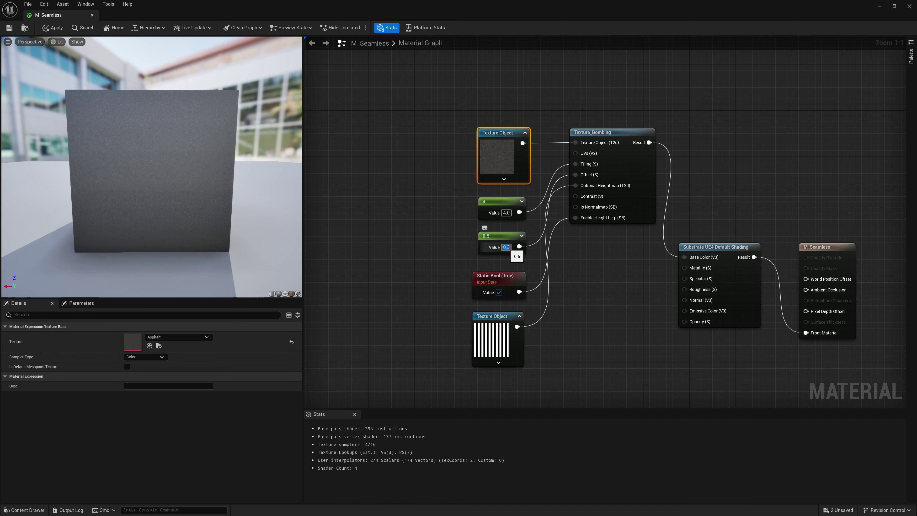
text(0.2)
key(Return)
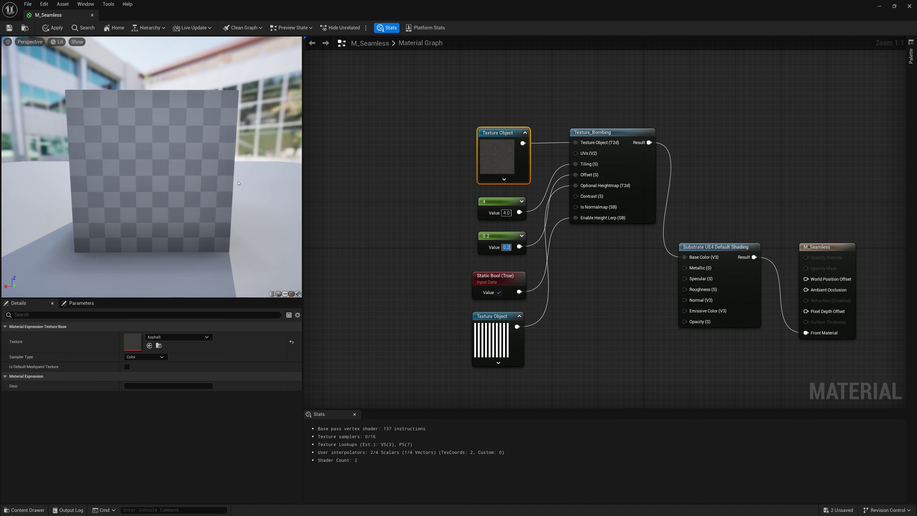
drag(226, 189, 188, 191)
scroll(152, 166, up, 5)
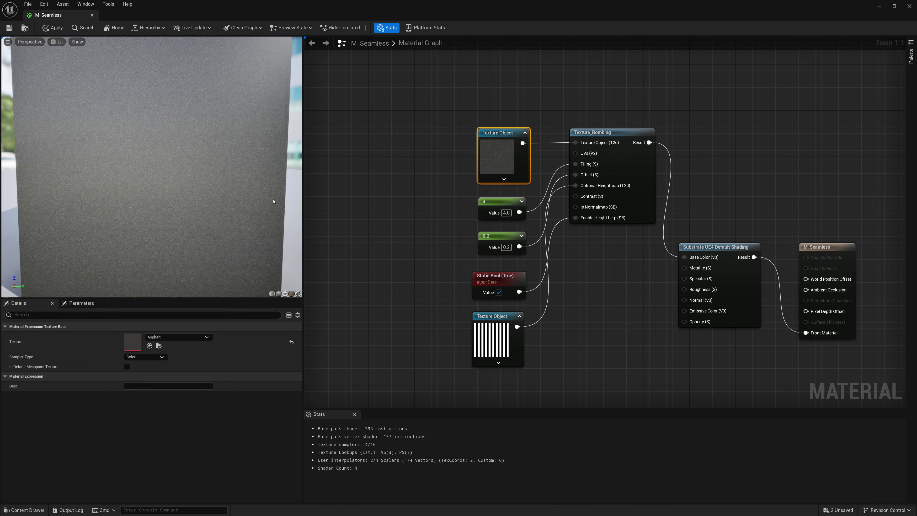
scroll(258, 193, down, 3)
drag(257, 194, 223, 177)
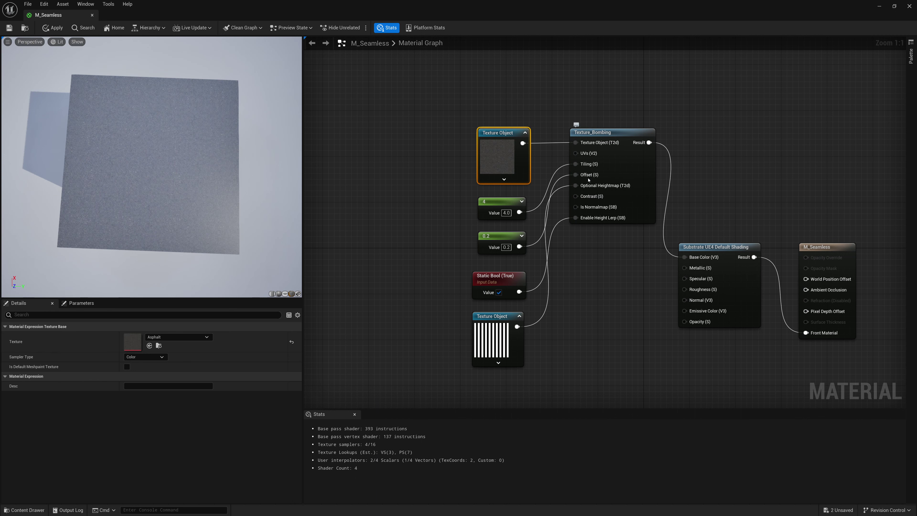
mouse_move(585, 175)
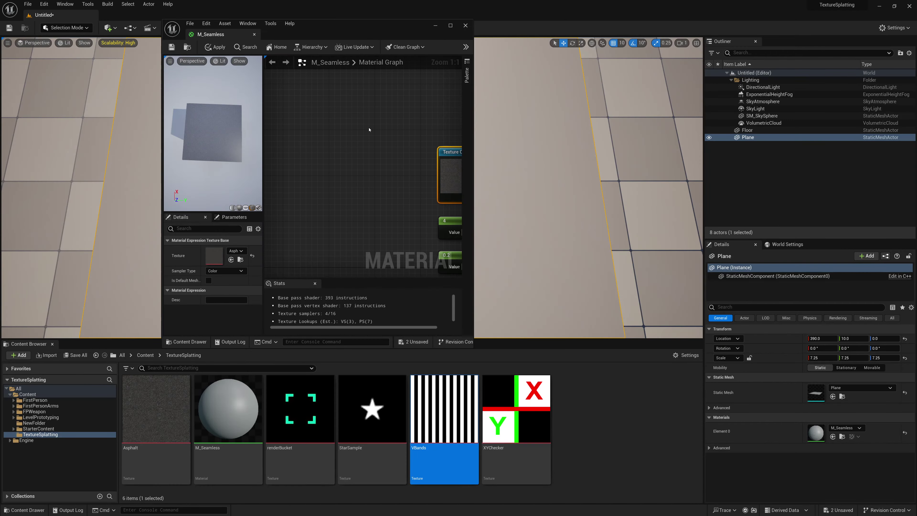
Restore XYChecker as the bombed texture, add a Sine node on Offset and delete the 0.2 constant
drag(508, 432, 214, 255)
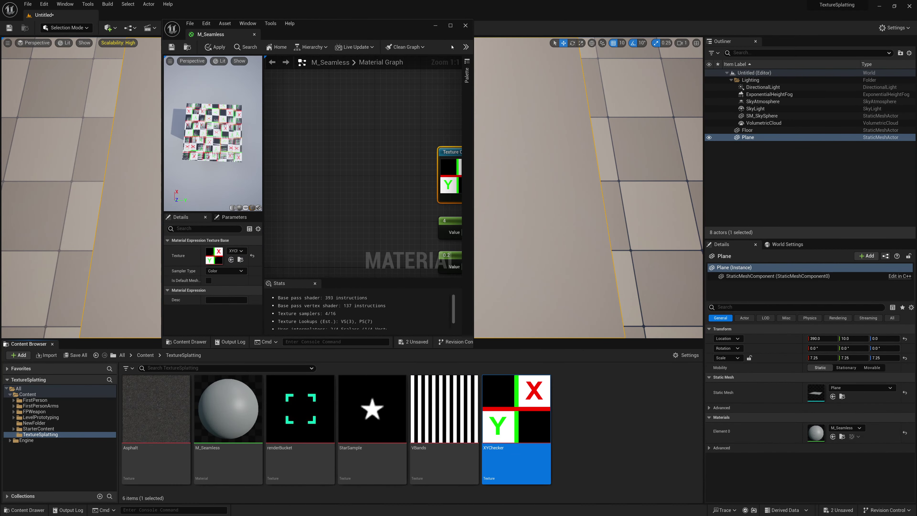
click(450, 25)
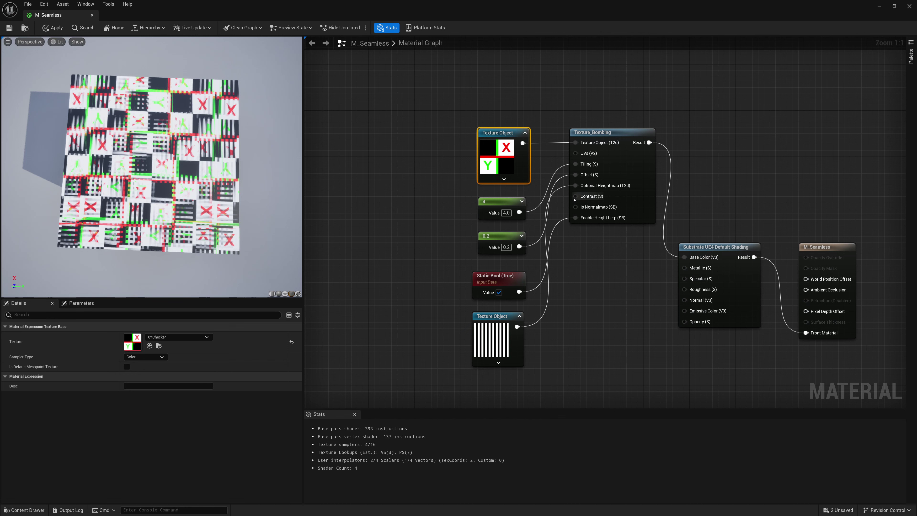
drag(581, 179, 402, 246)
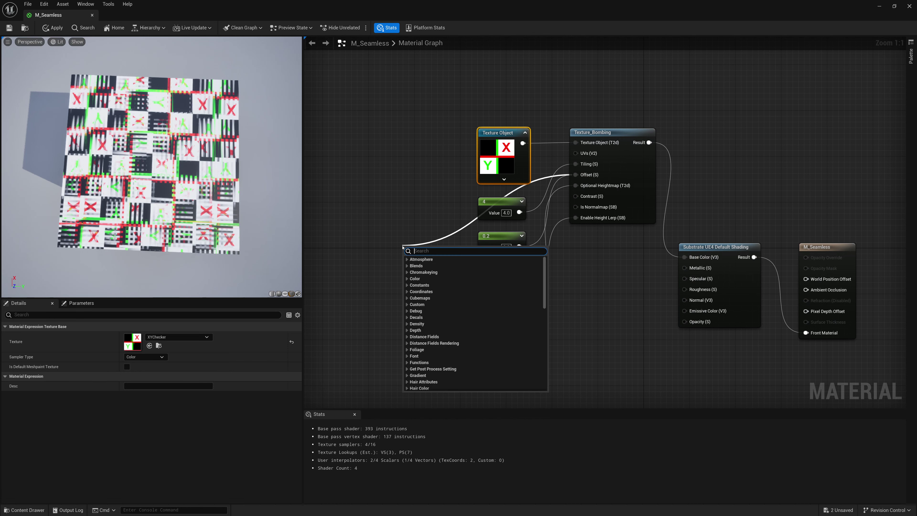
text(sine)
key(Return)
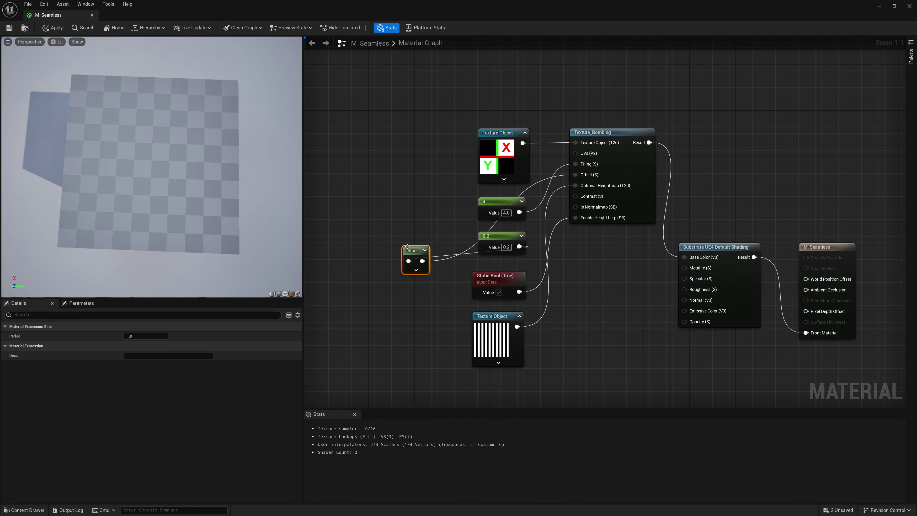
drag(483, 252, 316, 270)
key(Delete)
Add a Time node for Sine's input and delete the Static Bool and VBands nodes
drag(408, 261, 357, 247)
text(time)
key(Return)
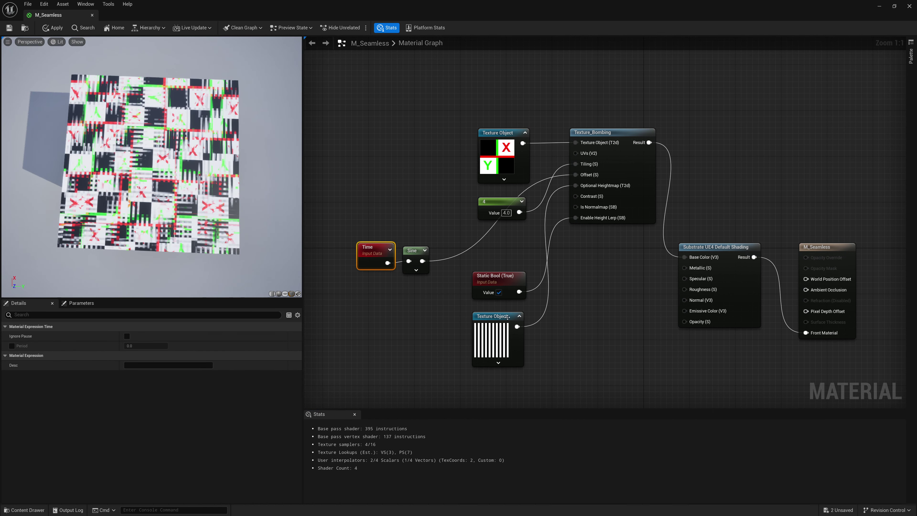
click(495, 276)
key(Delete)
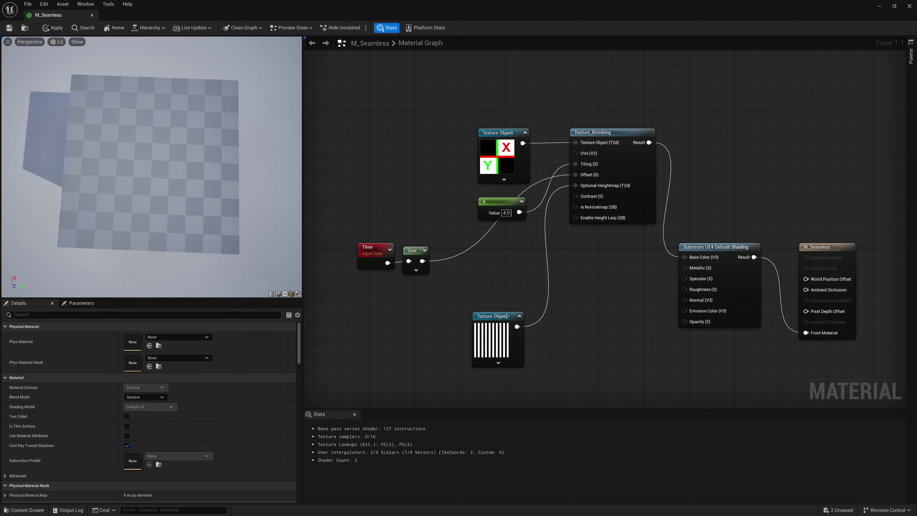
click(507, 316)
key(Delete)
Arrange the nodes, wire Time into Sine, and save M_Seamless
drag(500, 209, 500, 203)
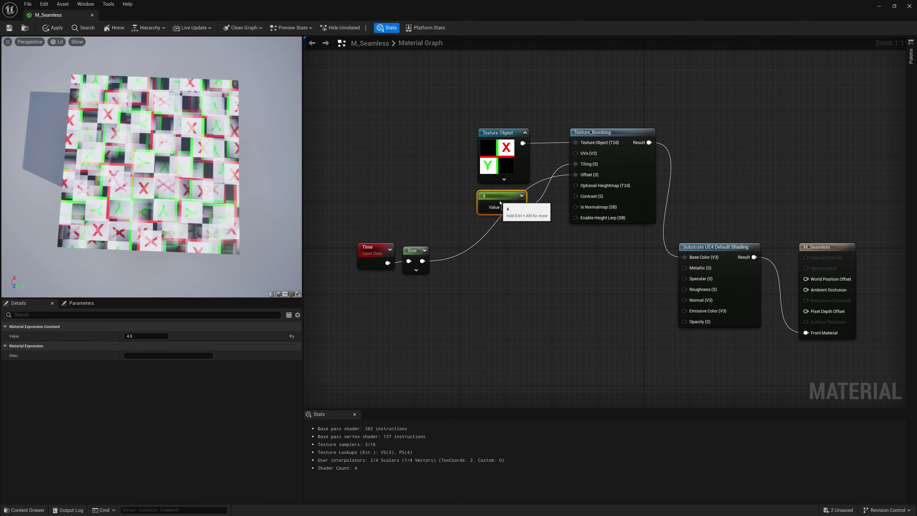
drag(493, 241, 521, 230)
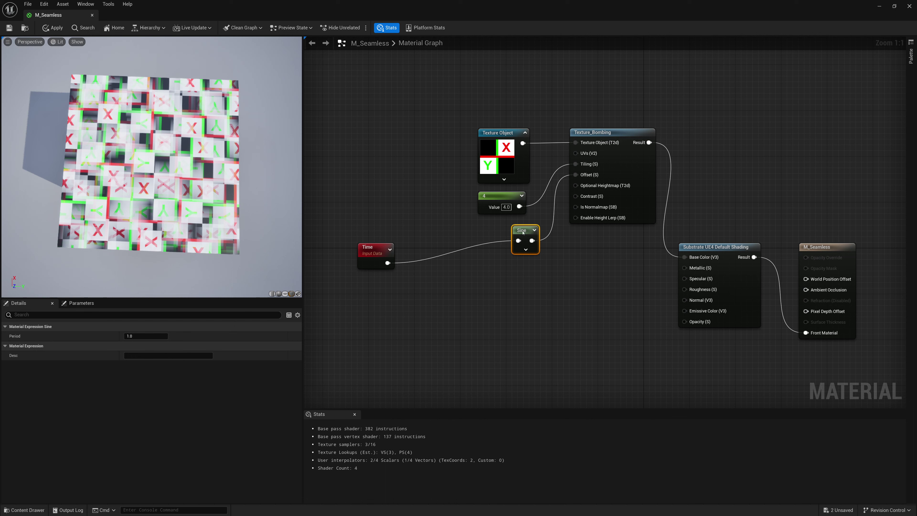
drag(376, 252, 519, 240)
drag(152, 163, 189, 223)
click(9, 27)
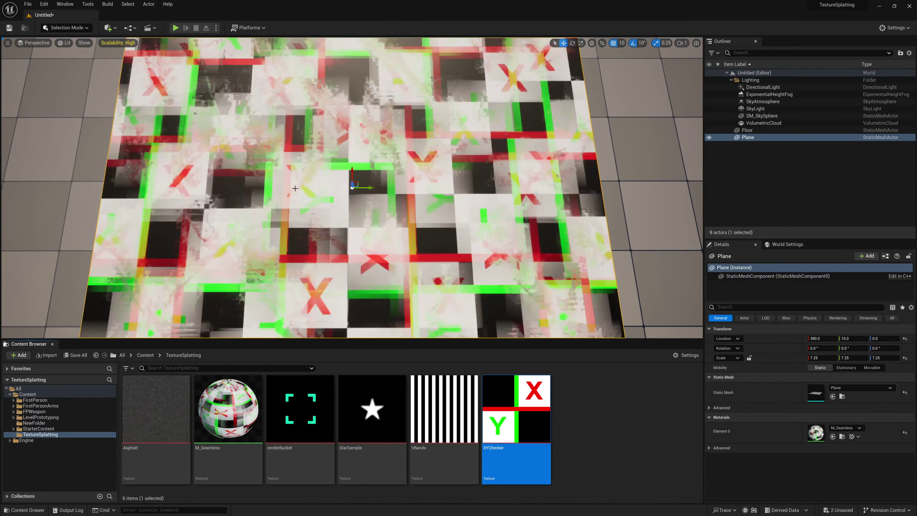
Zoom out and orbit around the animated plane, then reopen M_Seamless from the Content Browser
scroll(295, 188, down, 10)
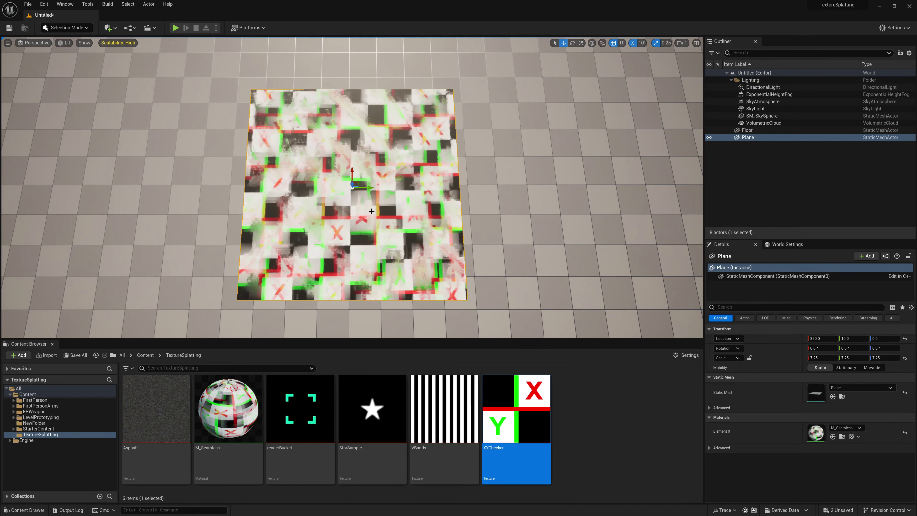
mouse_move(372, 210)
alt+mouse_down()
mouse_move(419, 215)
mouse_move(373, 211)
alt+mouse_up()
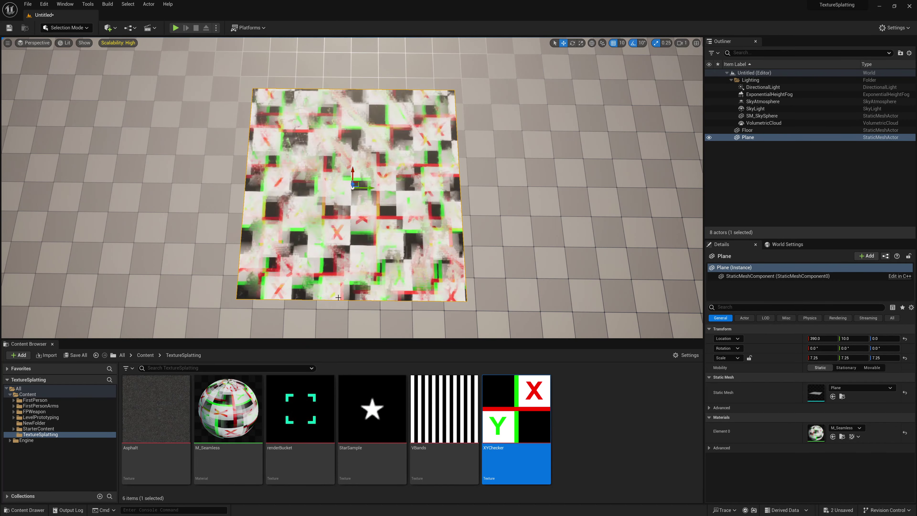
double_click(228, 410)
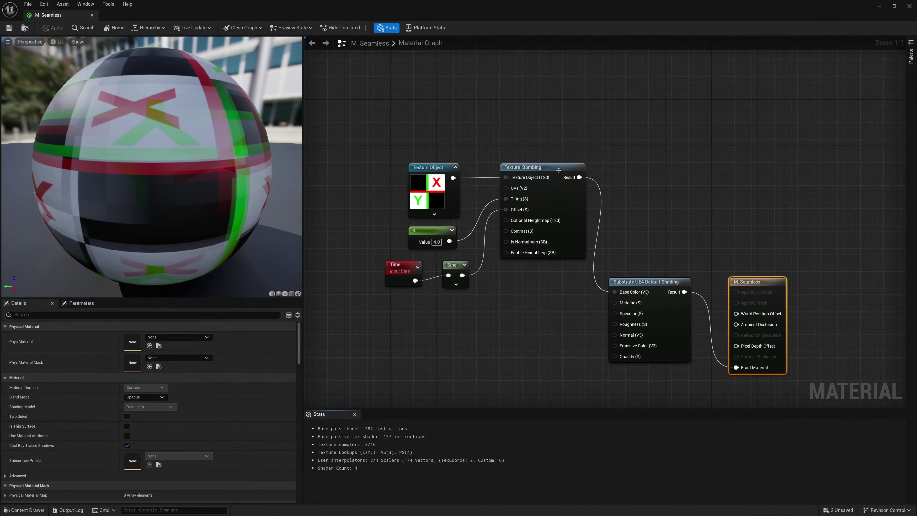
Preview M_Seamless on the plane mesh and delete the Time and Sine nodes
click(474, 118)
drag(563, 176, 557, 176)
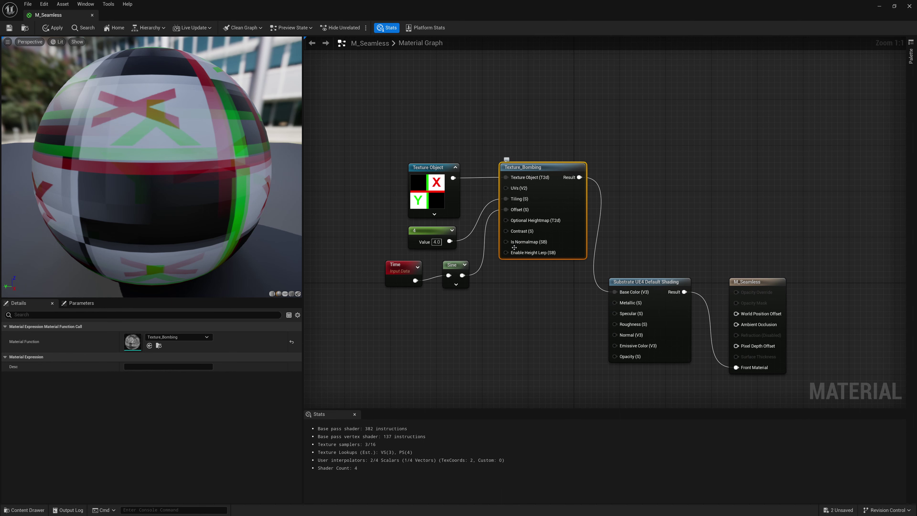
click(295, 294)
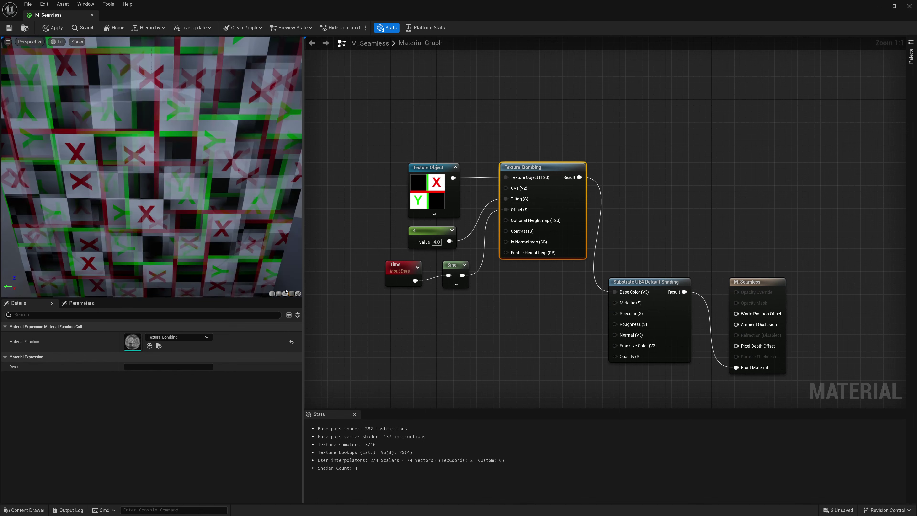
scroll(226, 224, down, 5)
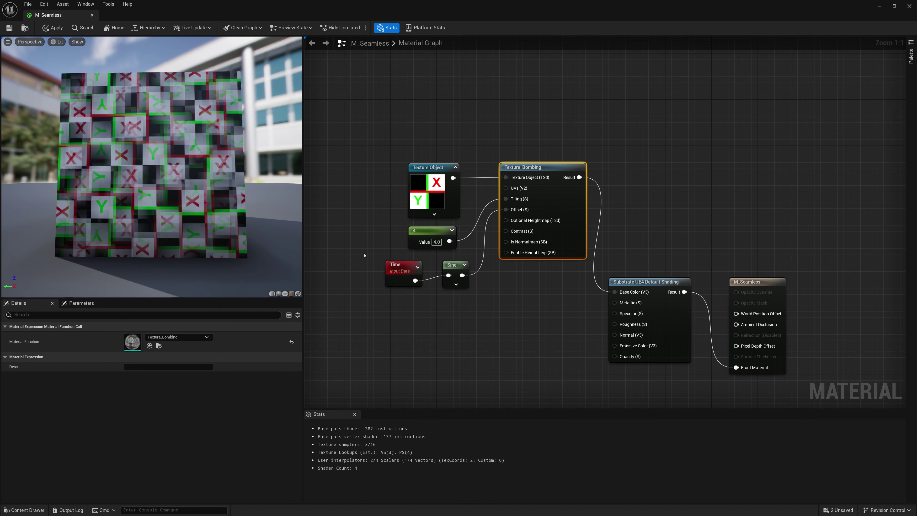
click(400, 270)
key(Delete)
click(453, 269)
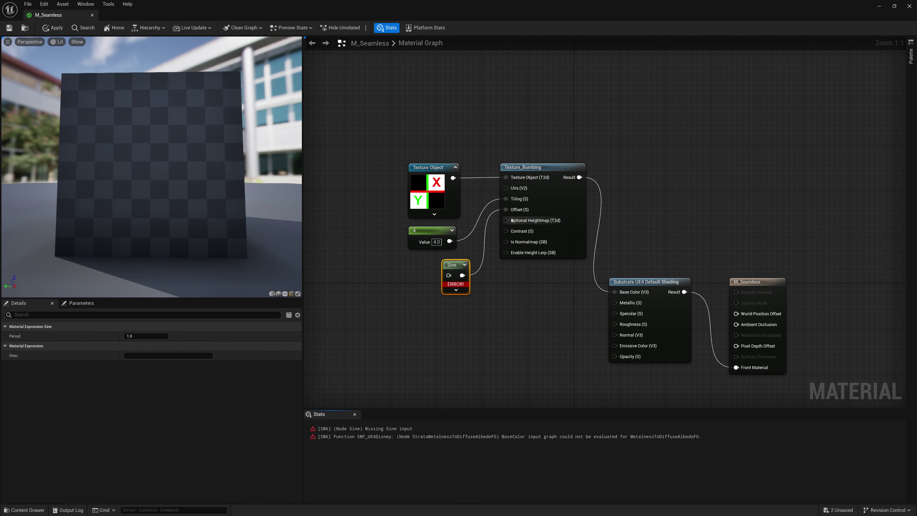
key(Delete)
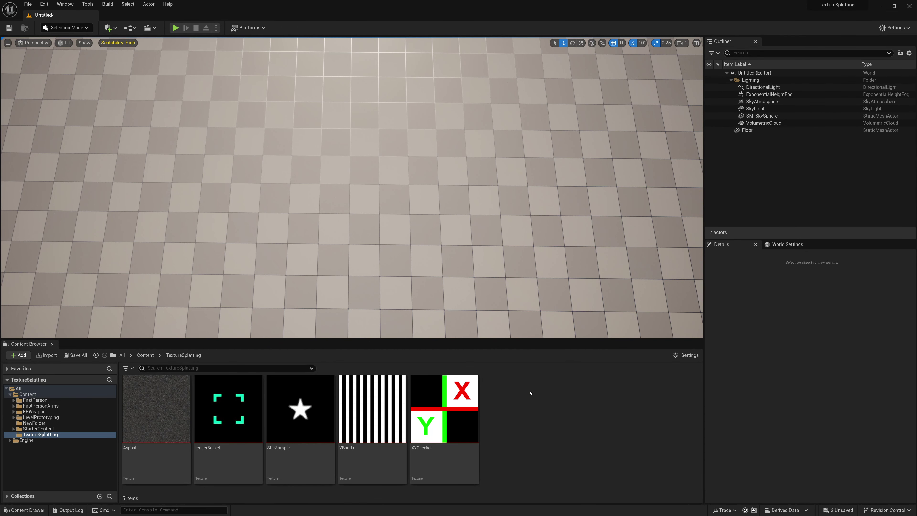
Create a new material asset named M_TextureSplatting in the Content Browser
right_click(530, 392)
click(553, 217)
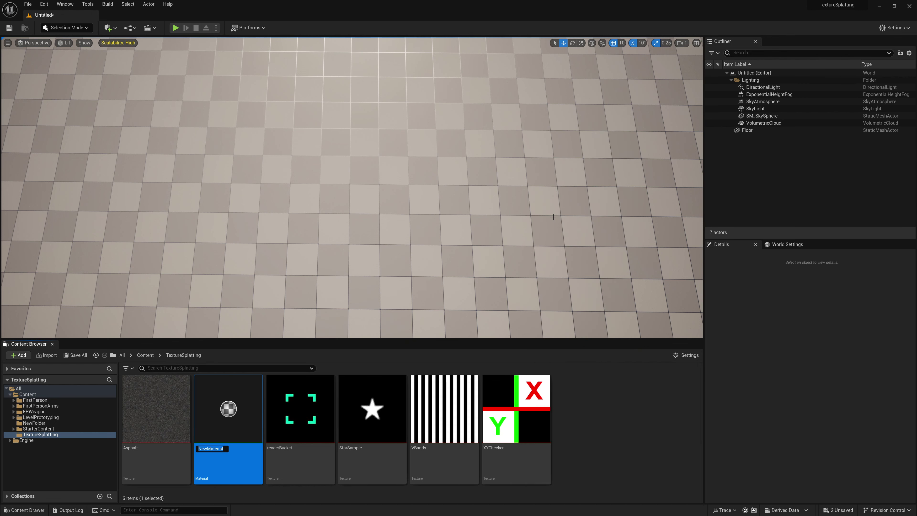
text(M_TextureSplatting)
key(Return)
key(Return)
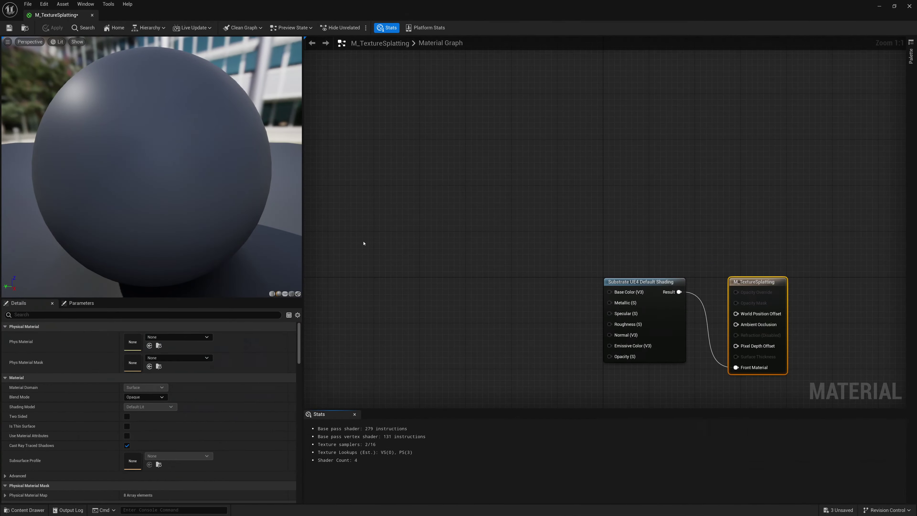
Pan the new material's graph and select the Substrate shading node to make room on the left
right_drag(528, 217, 490, 93)
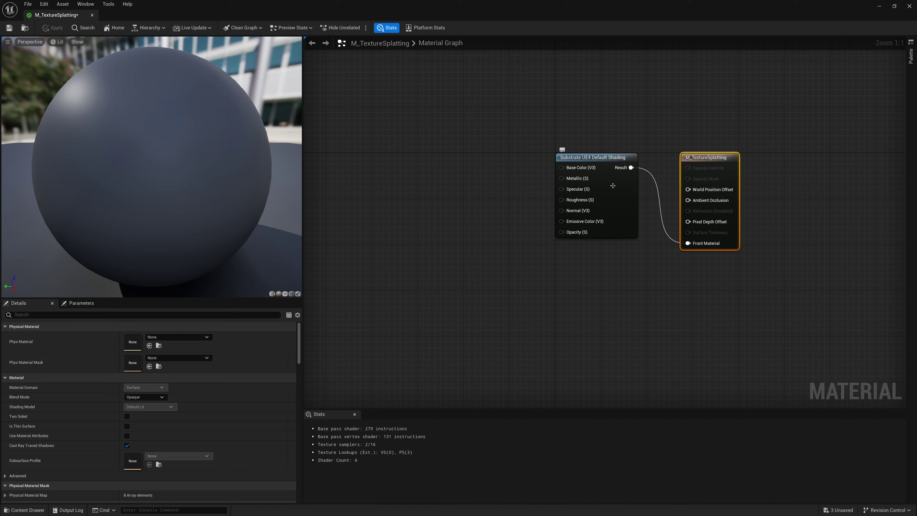
click(567, 159)
right_drag(444, 180, 493, 182)
right_click(494, 181)
Add a Custom node with description 'Custom Texture Splatting' and connect its output to Base Color
text(custom)
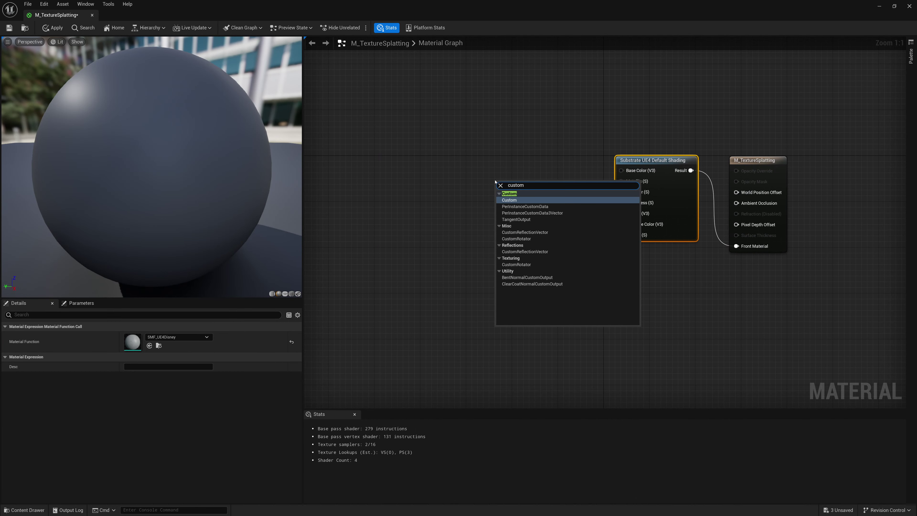
key(Return)
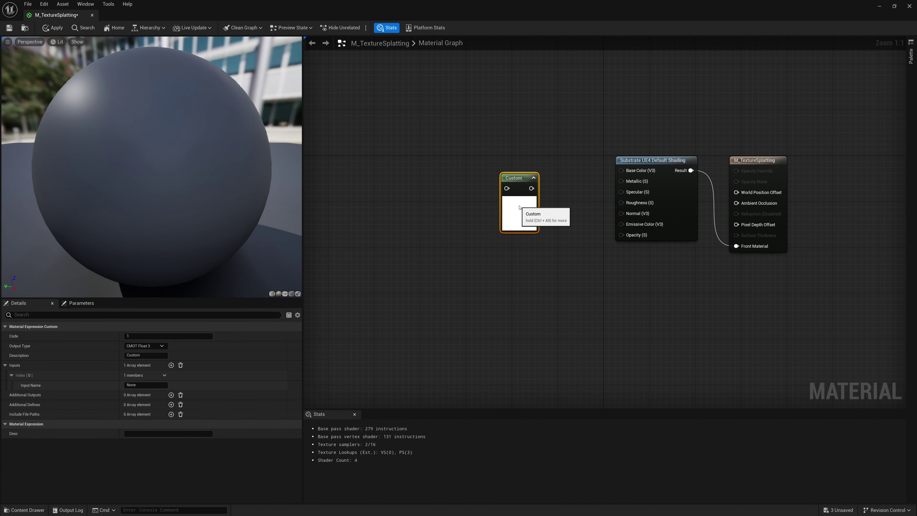
click(127, 355)
text(Cust)
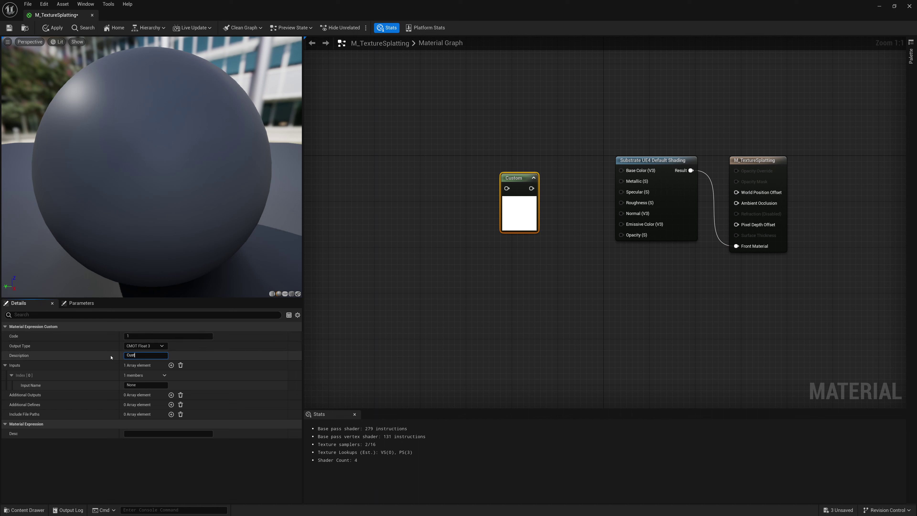
text(om Texture Splatting)
key(Return)
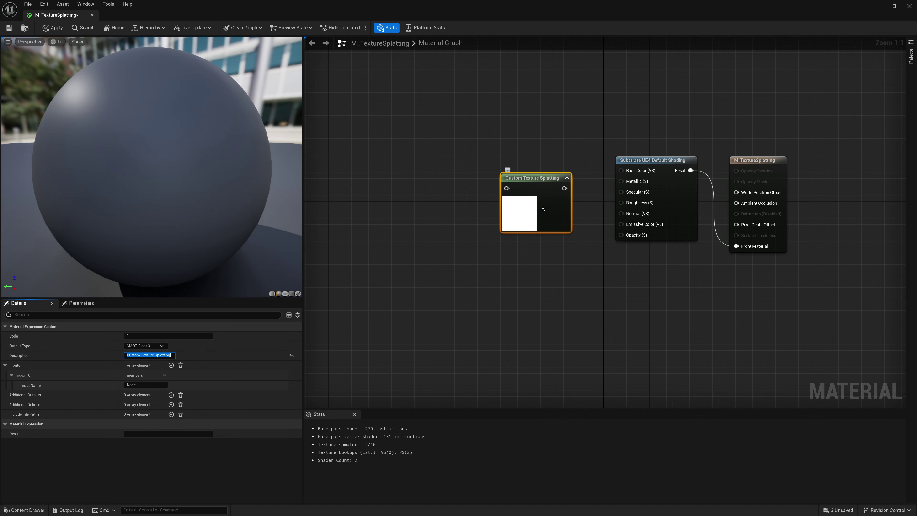
drag(542, 211, 530, 211)
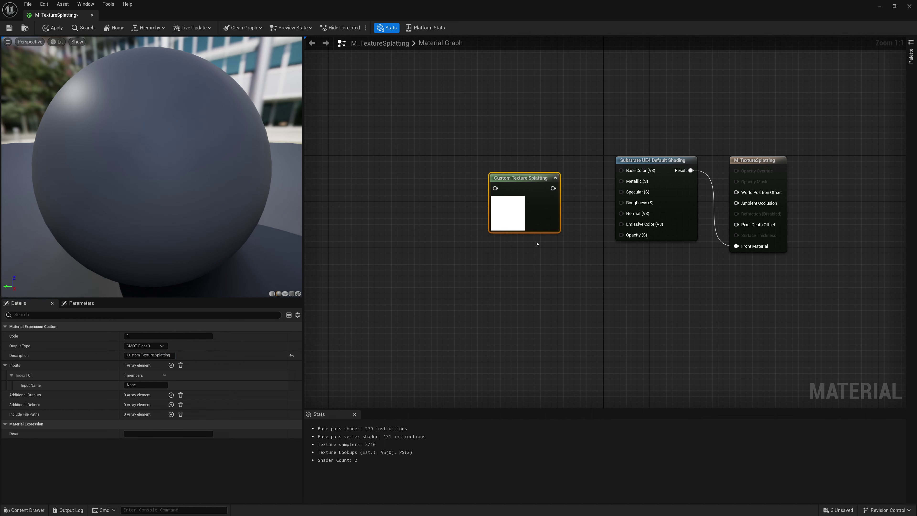
drag(543, 214, 570, 189)
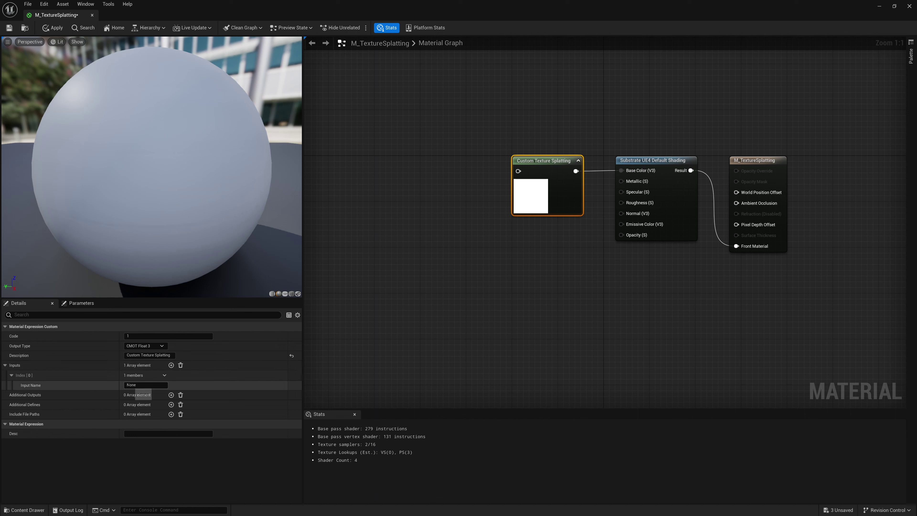
Name the Custom node's first input uv and add a second input named inputTex
click(146, 385)
text(u)
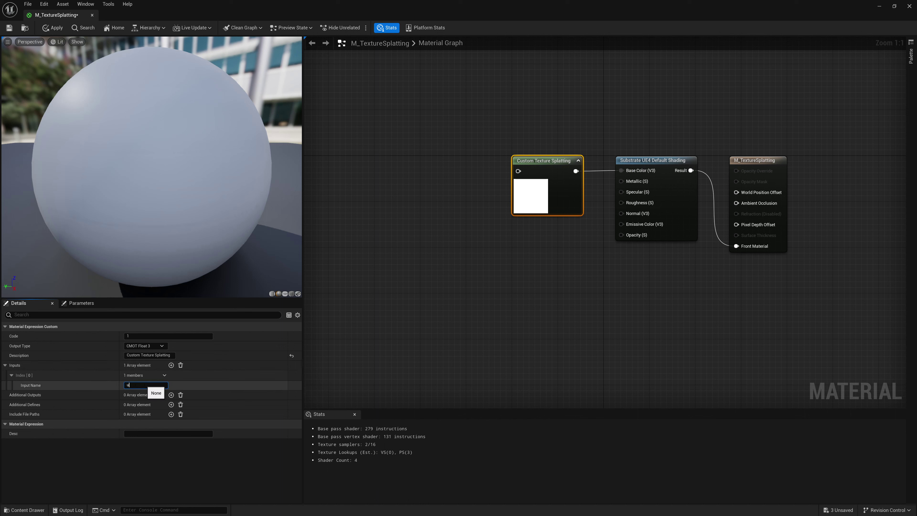
text(v)
click(172, 364)
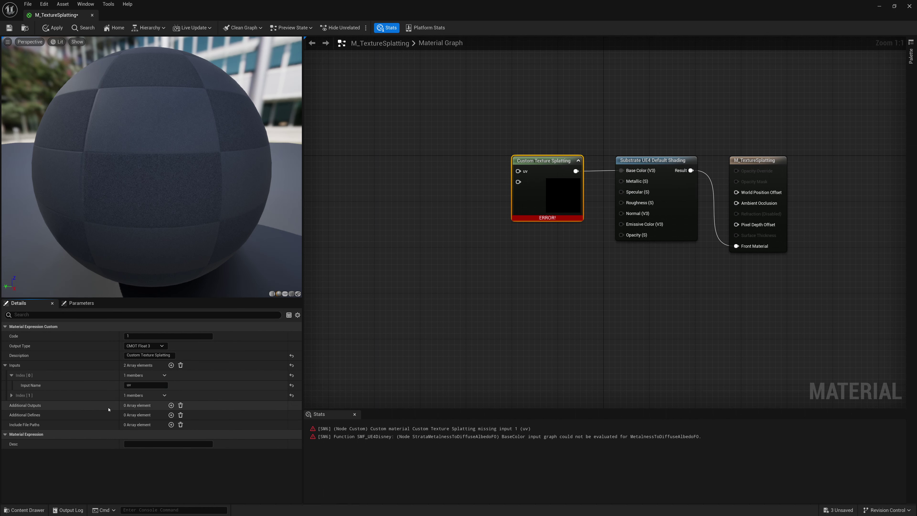
click(11, 395)
click(139, 405)
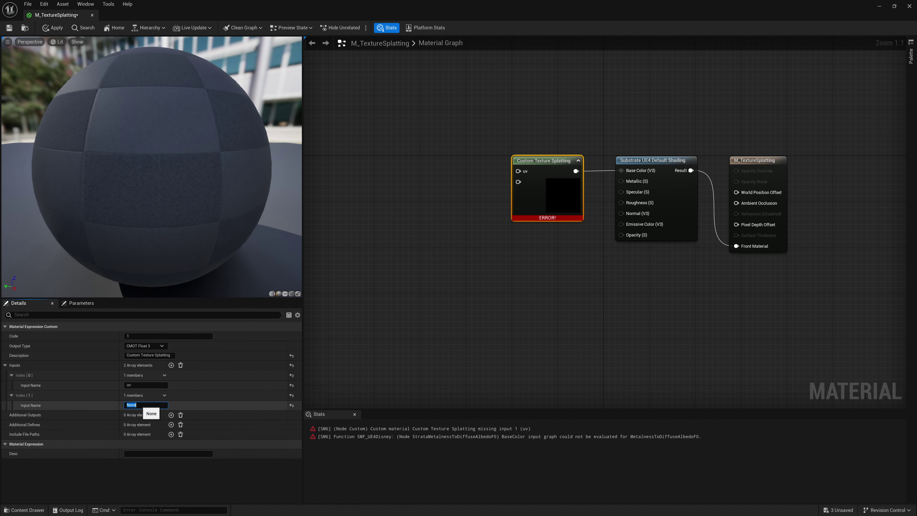
text(inputTex)
key(Return)
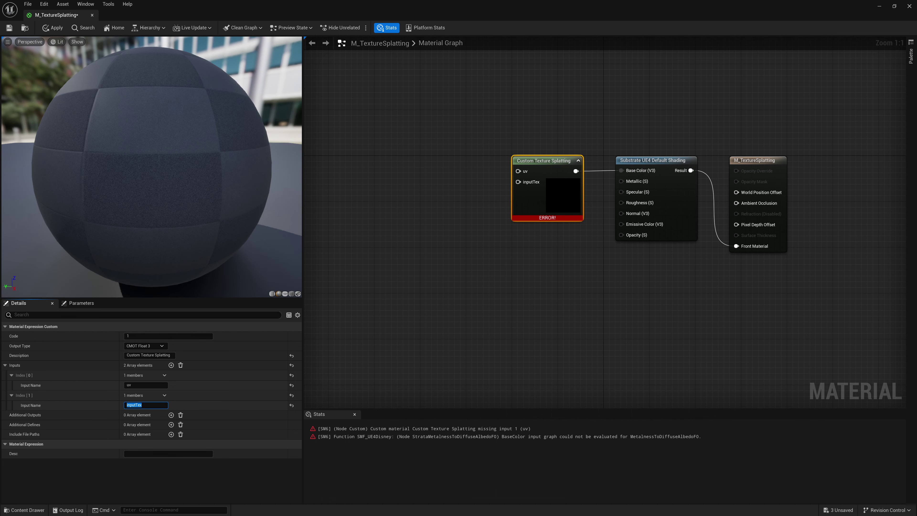
click(152, 405)
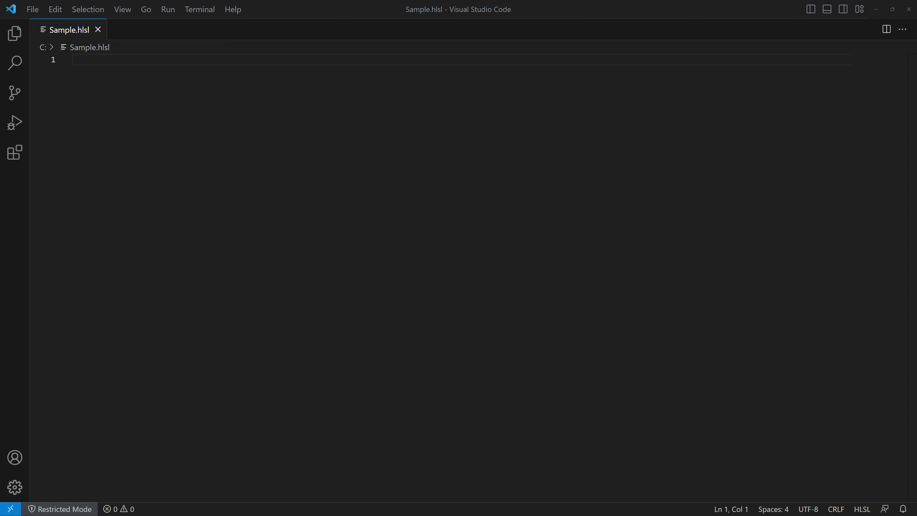
Write the line float4 result = float4(0,0,0,0); in Sample.hlsl and add blank lines below
click(120, 342)
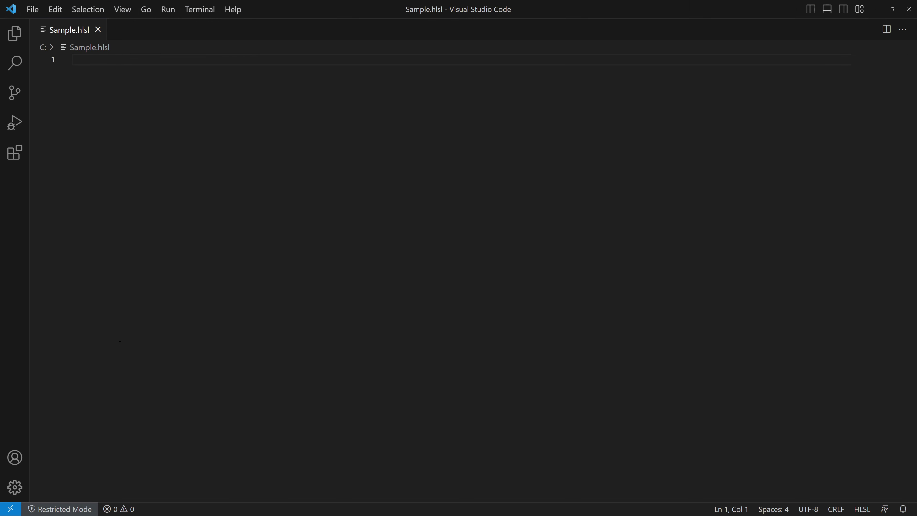
text(float4 )
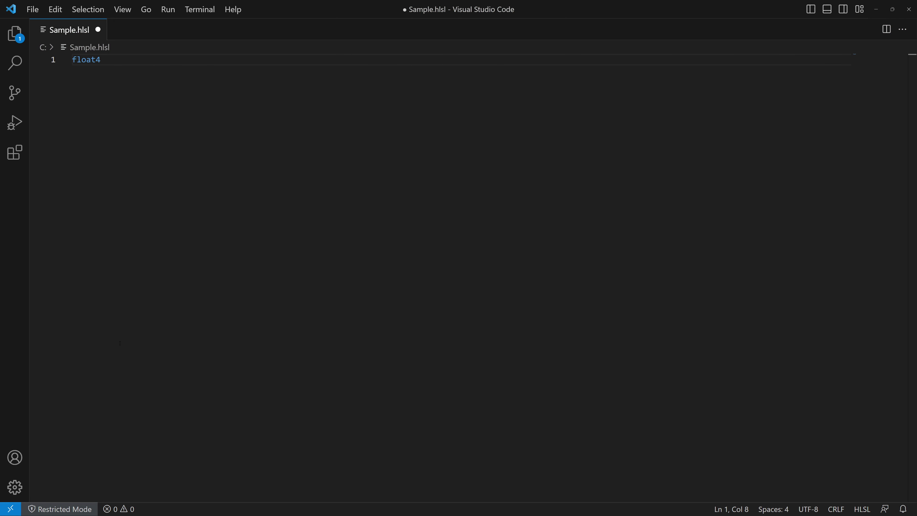
text(=)
key(BackSpace)
key(BackSpace)
text(result = float()
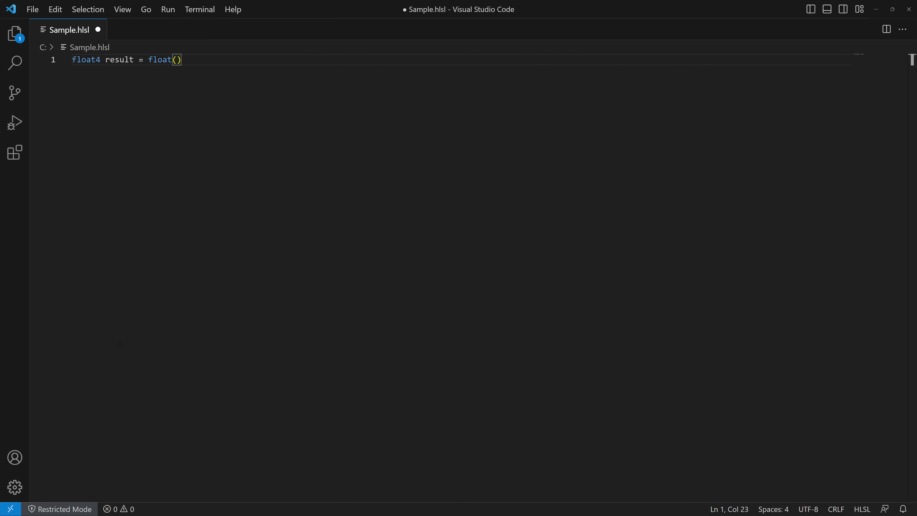
key(BackSpace)
text(4(0,0,0,0);)
key(Return)
key(Return)
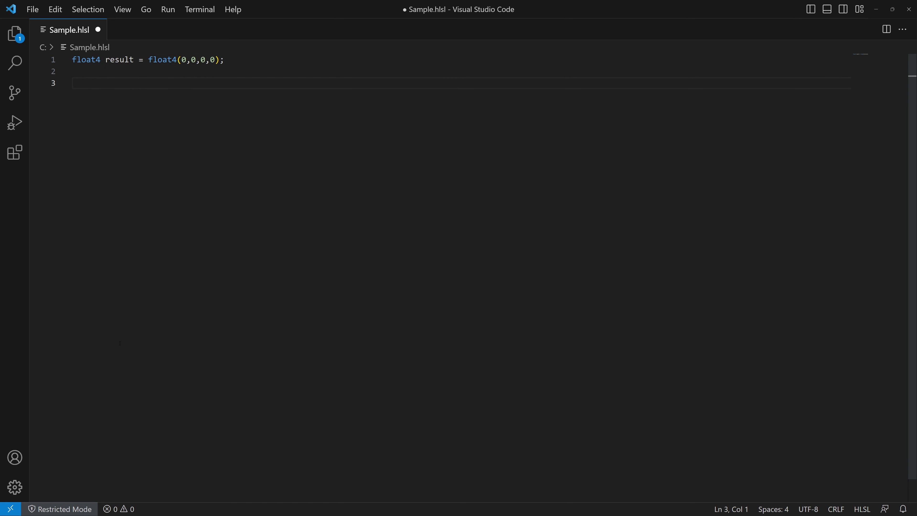